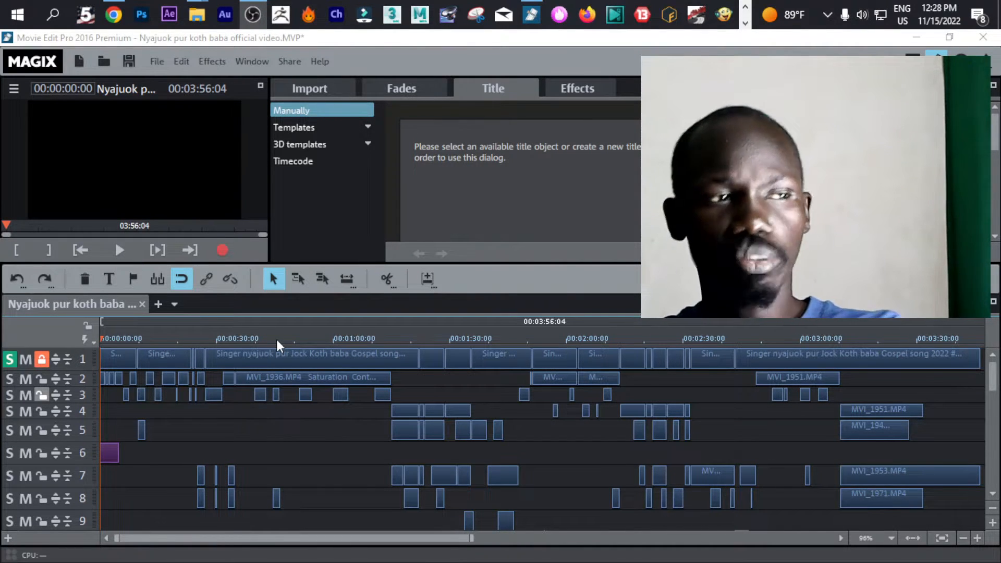
# Examine the opening clips on the timeline with the tracks enlarged enough to show their thumbnails.
pyautogui.click(155, 340)
pyautogui.moveTo(143, 346); pyautogui.dragTo(102, 341)
pyautogui.click(124, 353)
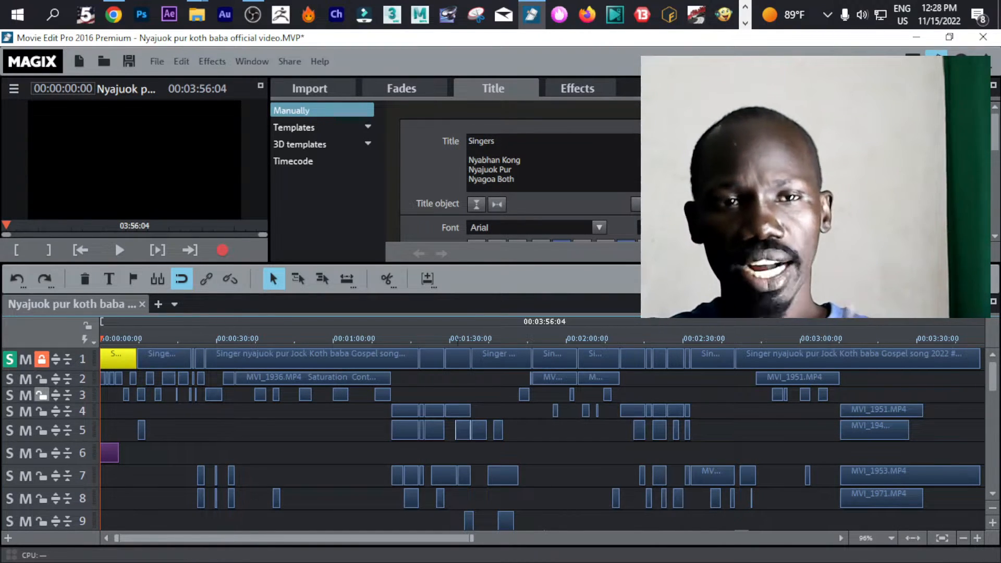
pyautogui.click(978, 539)
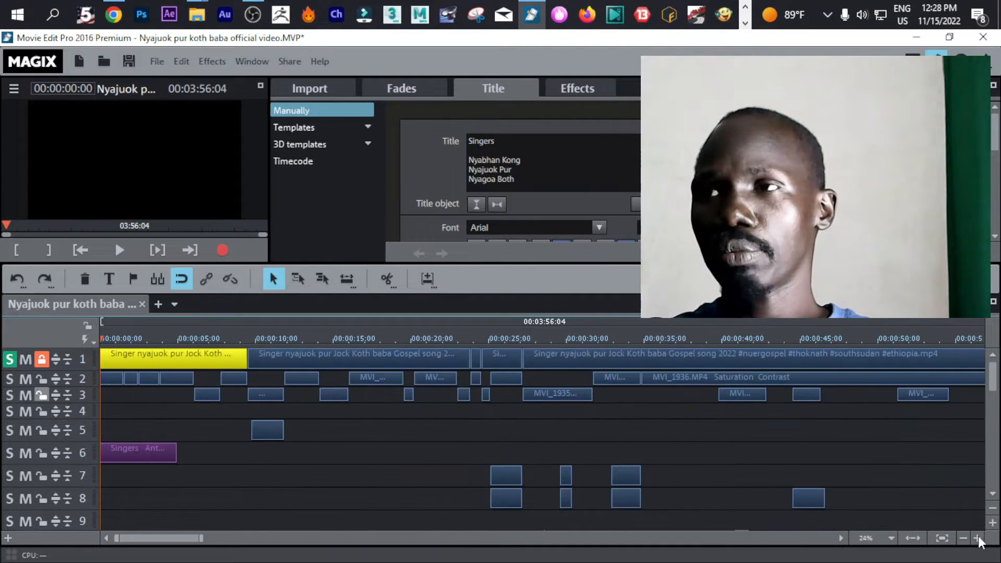
pyautogui.click(978, 538)
pyautogui.click(991, 523)
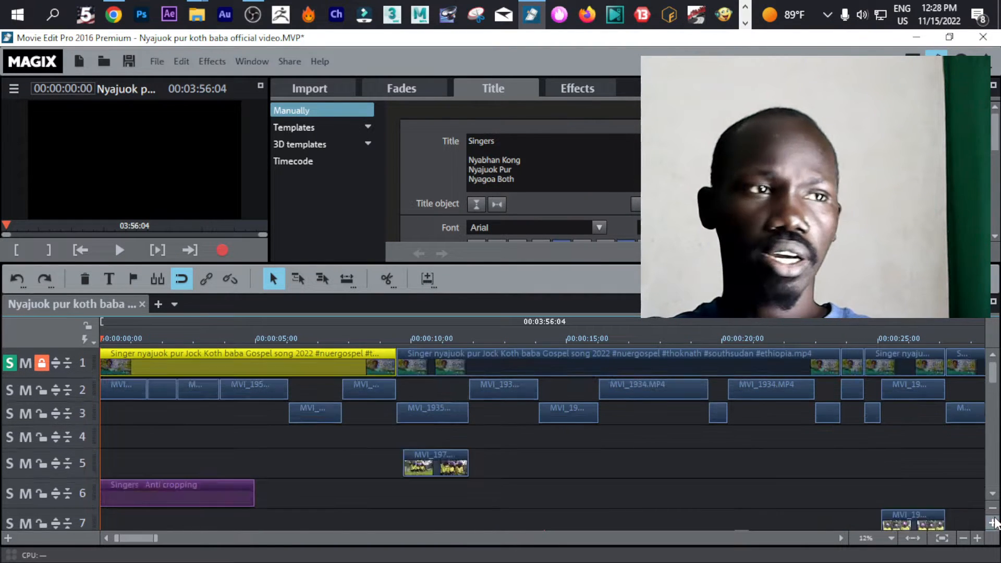
pyautogui.click(991, 523)
pyautogui.click(991, 522)
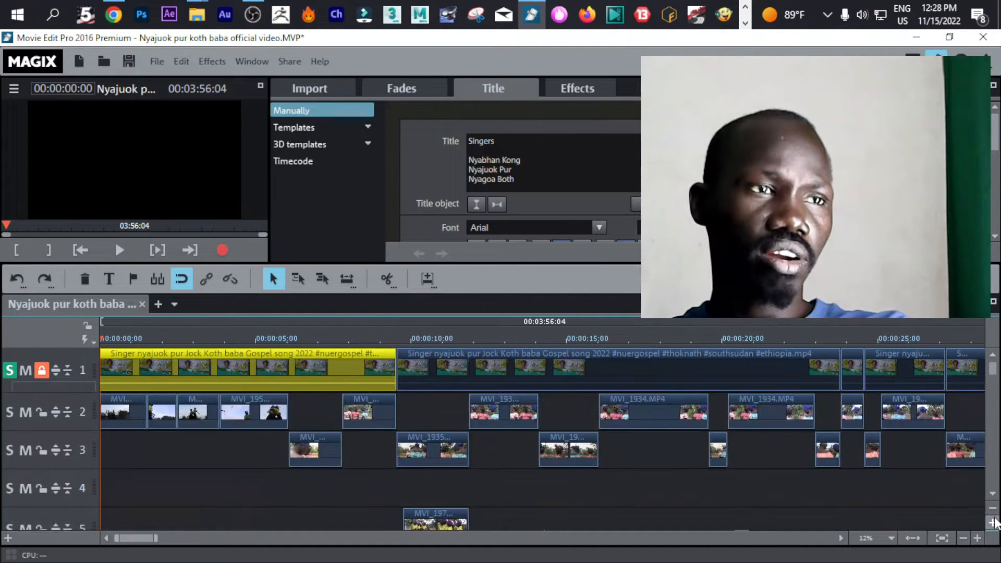
pyautogui.click(519, 476)
pyautogui.moveTo(394, 336)
pyautogui.mouseDown()
pyautogui.moveTo(567, 334)
pyautogui.moveTo(90, 340)
pyautogui.mouseUp()
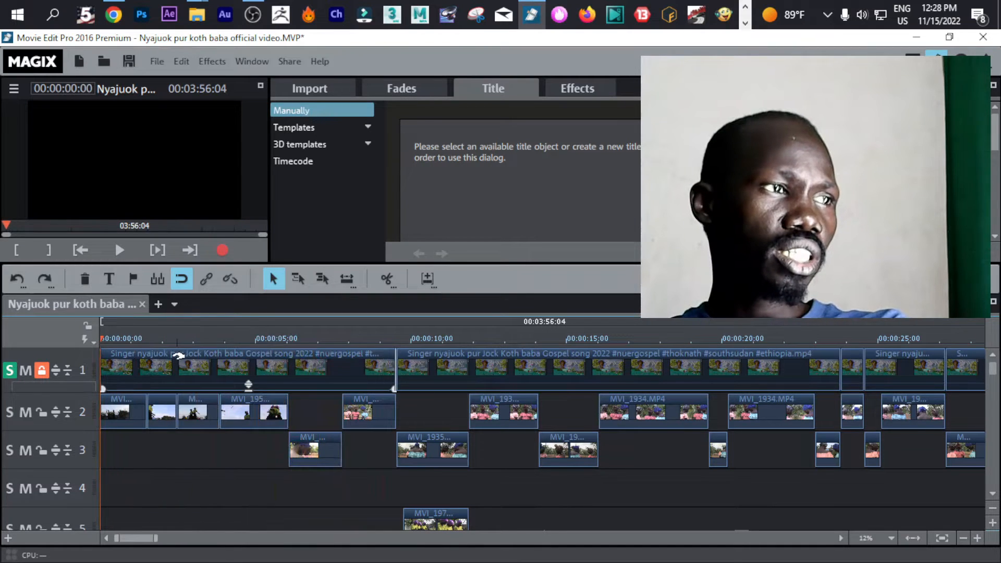
pyautogui.click(245, 380)
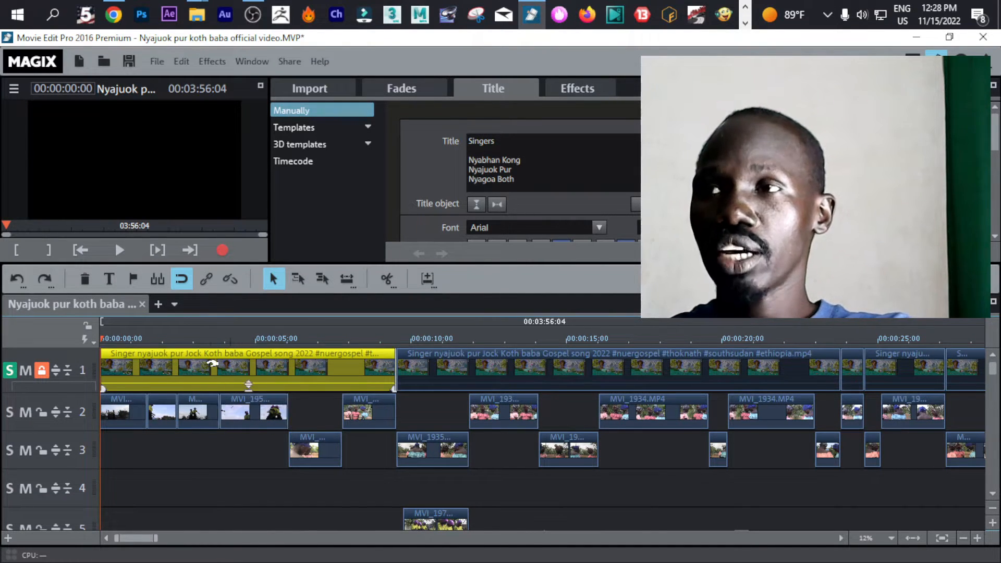
pyautogui.click(170, 455)
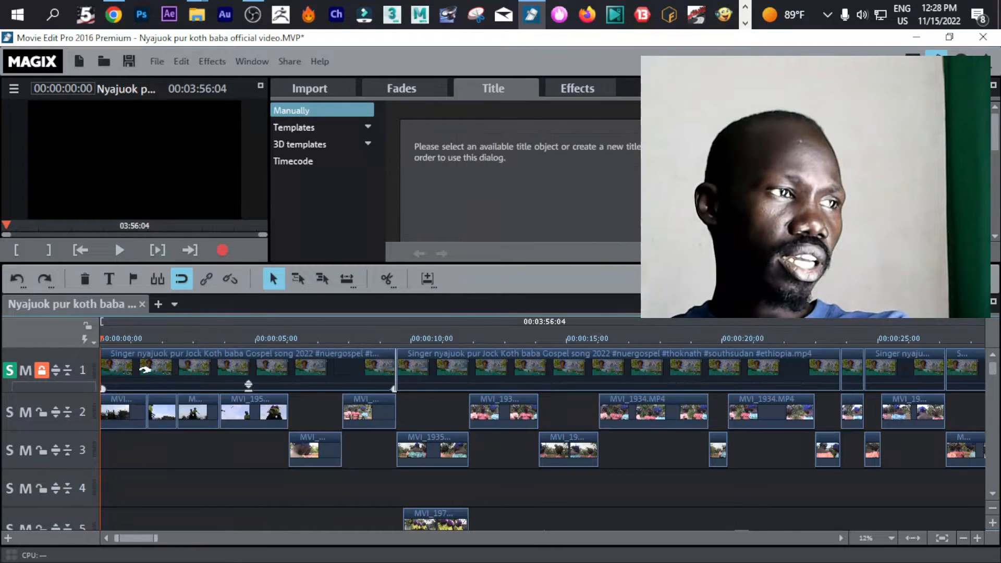
pyautogui.click(127, 341)
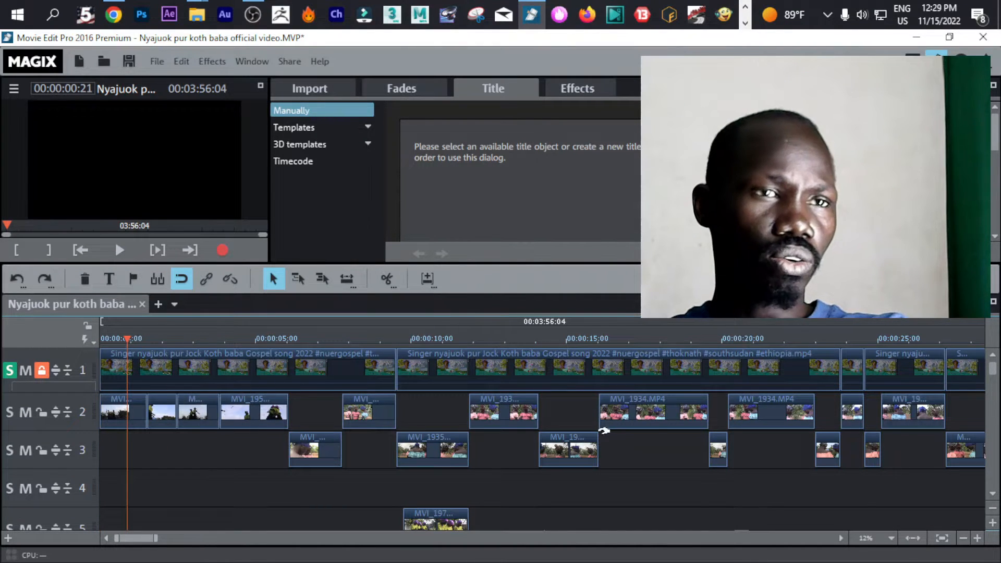
pyautogui.click(963, 538)
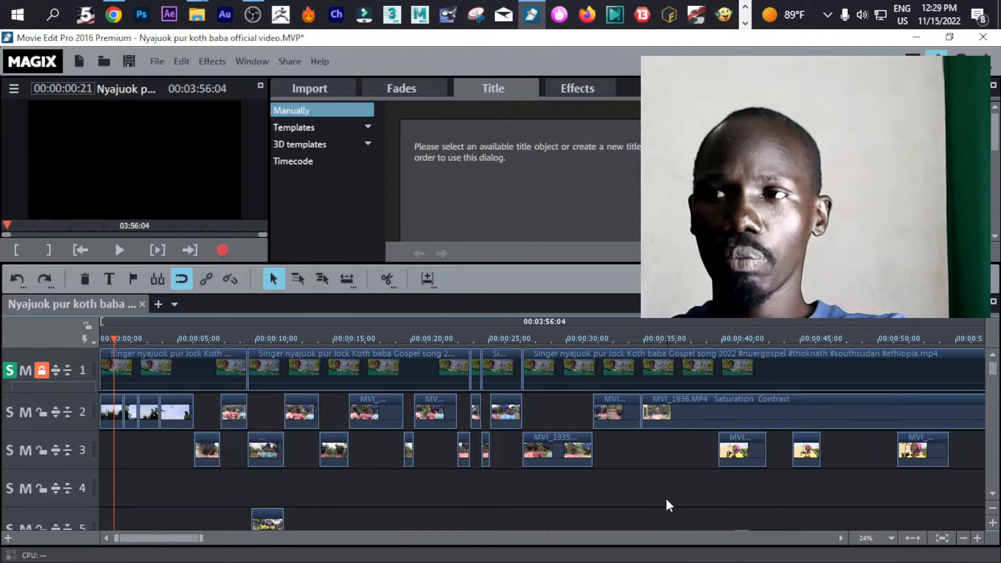
# Turn off solo for track 1, select the MVI_1935 clip on track 3 and place the playhead at 00:00:28:17.
pyautogui.click(562, 342)
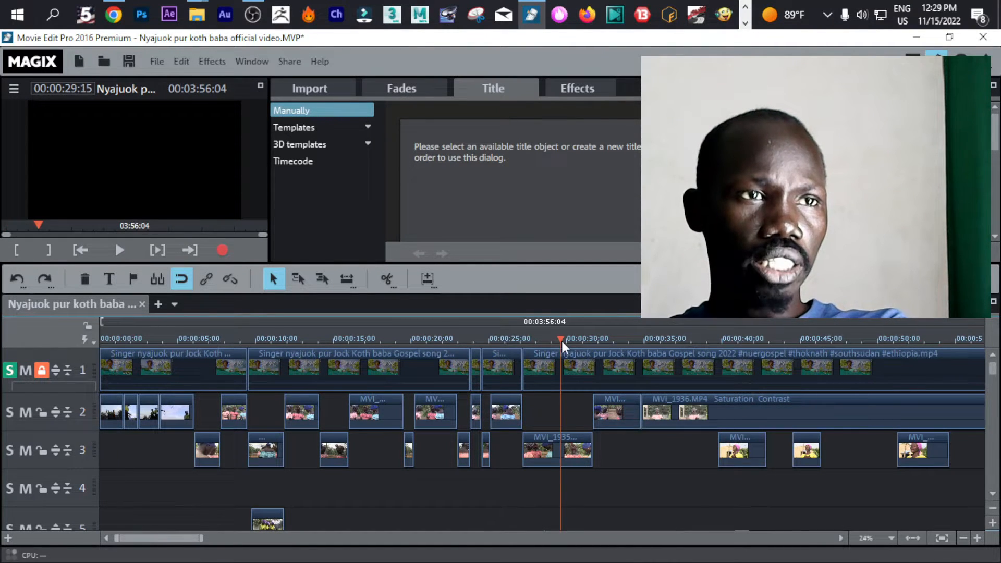
pyautogui.moveTo(562, 339); pyautogui.dragTo(188, 338)
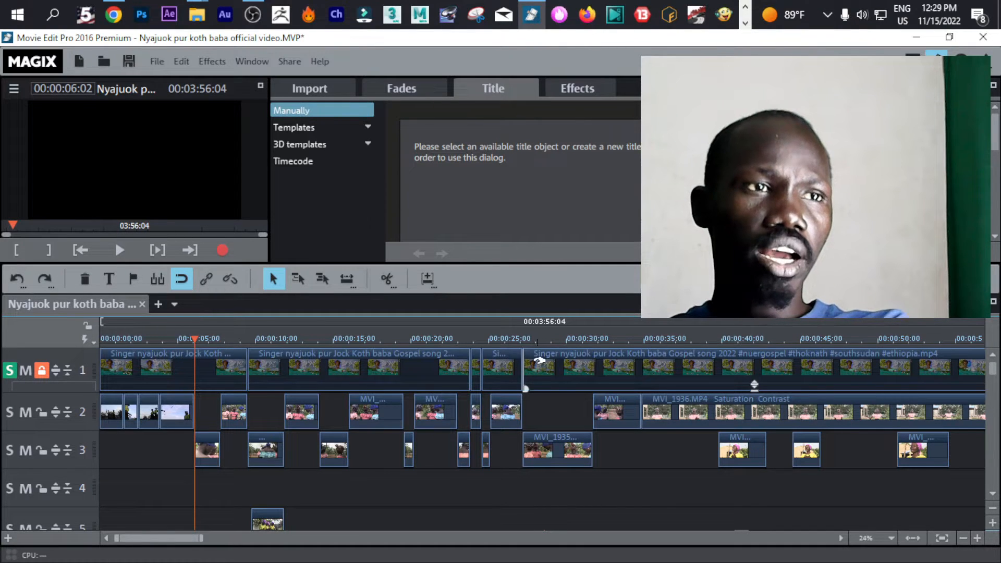
pyautogui.click(540, 343)
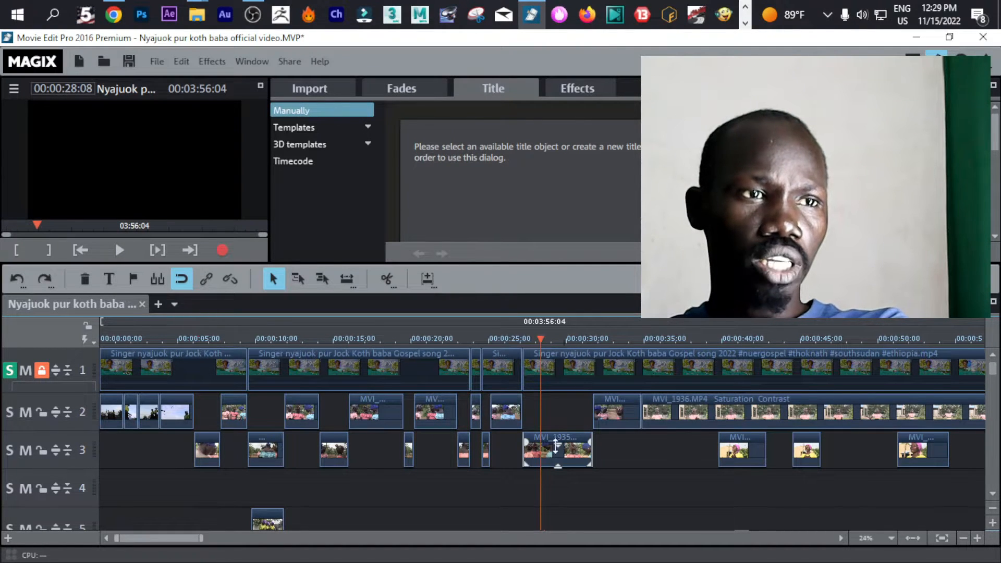
pyautogui.click(547, 441)
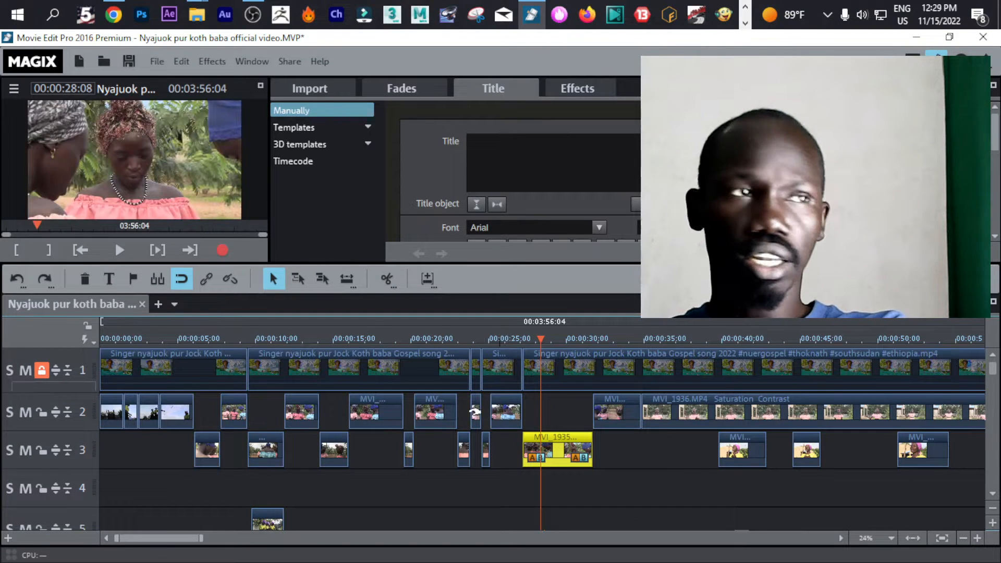
pyautogui.moveTo(539, 342)
pyautogui.mouseDown()
pyautogui.moveTo(563, 339)
pyautogui.moveTo(545, 341)
pyautogui.mouseUp()
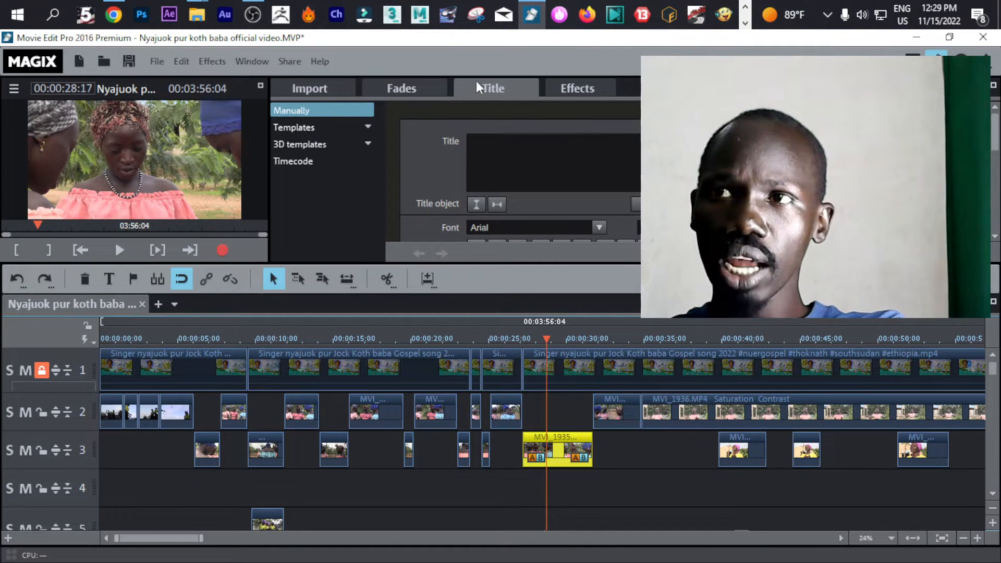
# Open the Color video effect for the MVI_1935 clip and enlarge the preview and effects area.
pyautogui.click(586, 89)
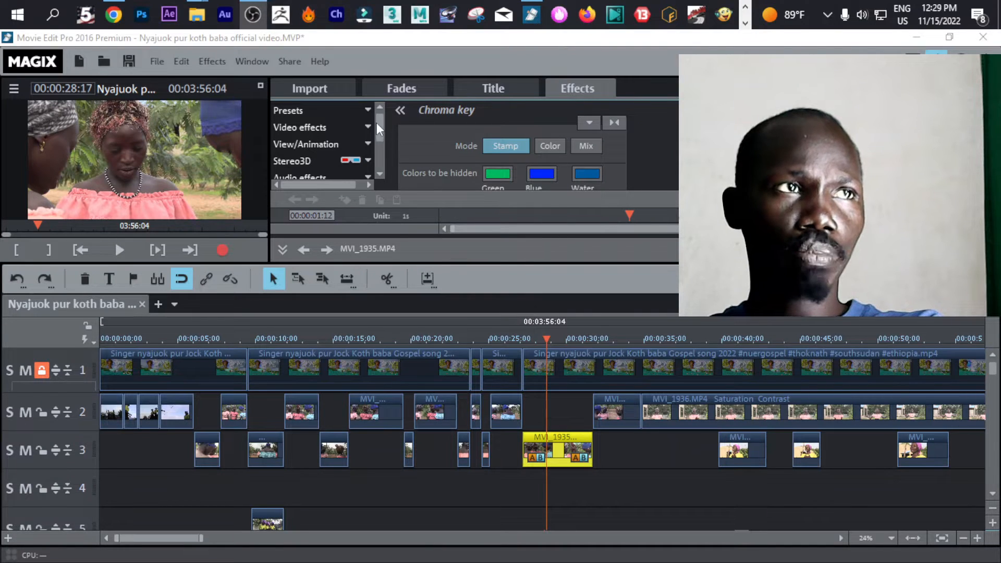
pyautogui.scroll(-3, 380, 125)
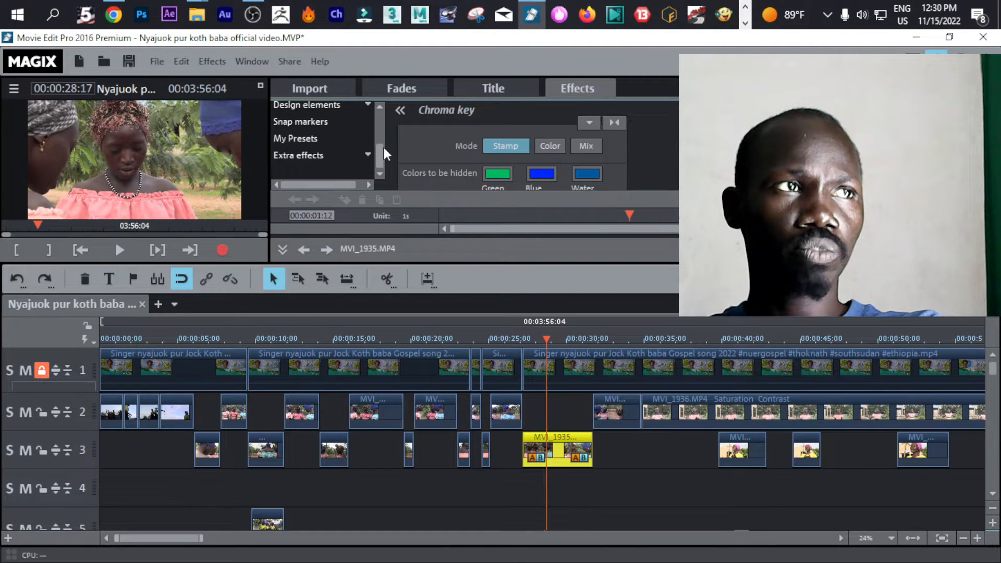
pyautogui.scroll(2, 386, 131)
pyautogui.scroll(2, 386, 132)
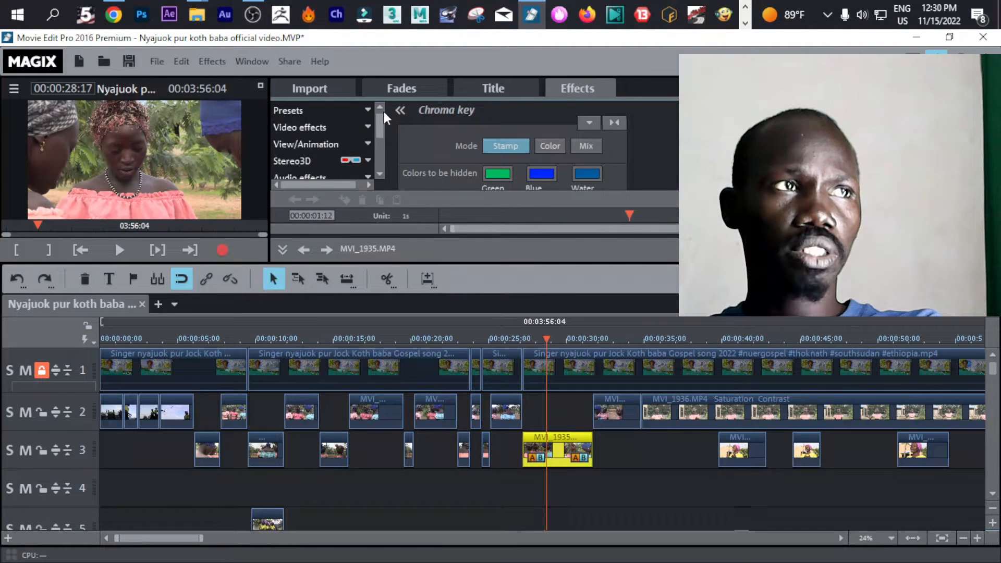
pyautogui.click(322, 130)
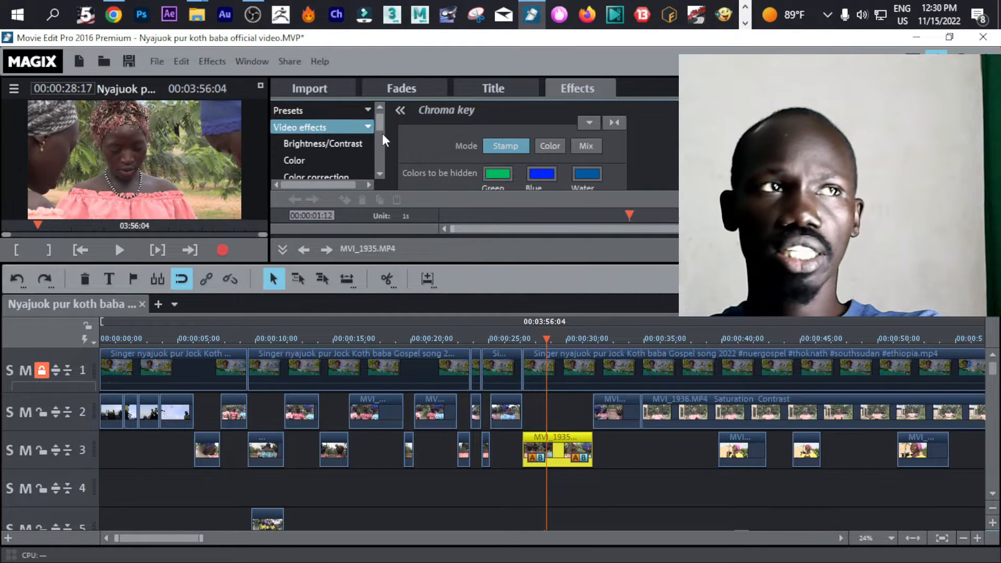
pyautogui.scroll(-1, 378, 123)
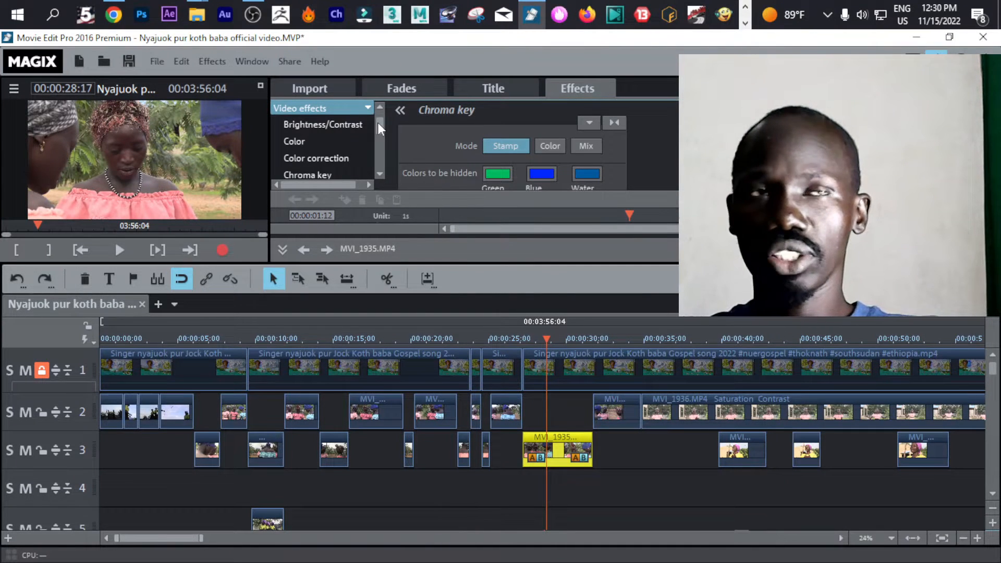
pyautogui.click(306, 148)
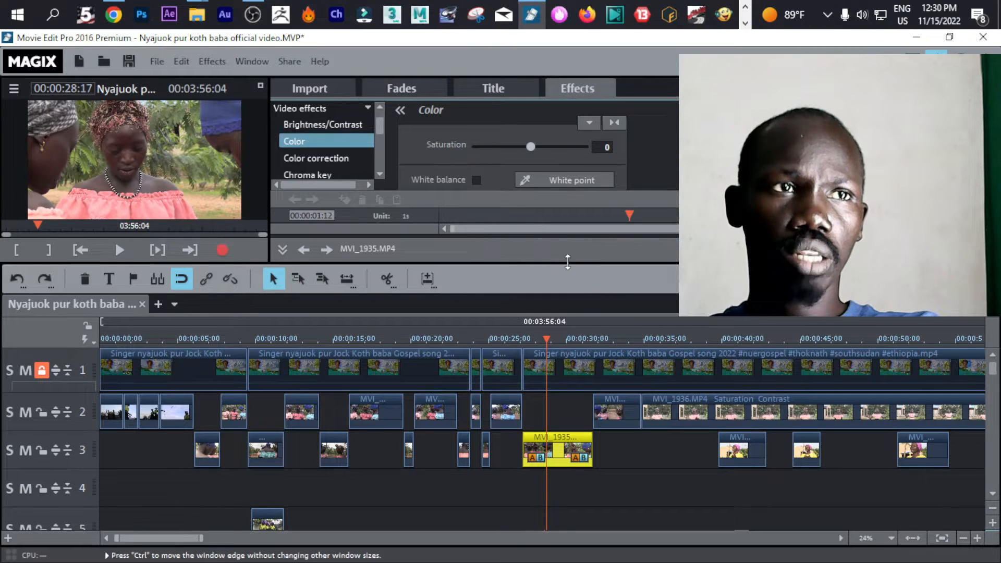
pyautogui.moveTo(568, 262); pyautogui.dragTo(567, 301)
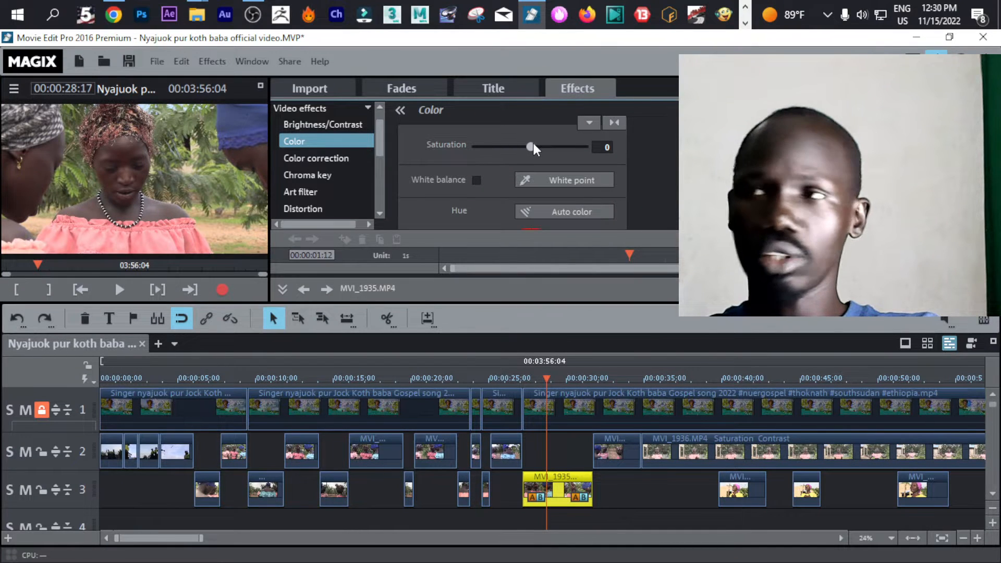
# Try the MVI_1935 clip's saturation at both extremes and leave it at 100.
pyautogui.moveTo(534, 143); pyautogui.dragTo(565, 149)
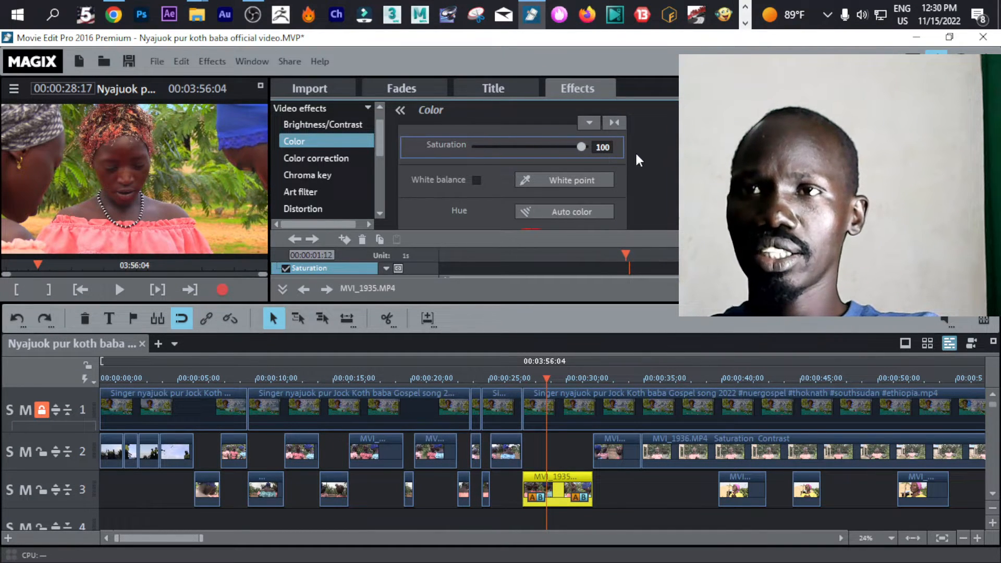
pyautogui.moveTo(595, 151); pyautogui.dragTo(515, 162)
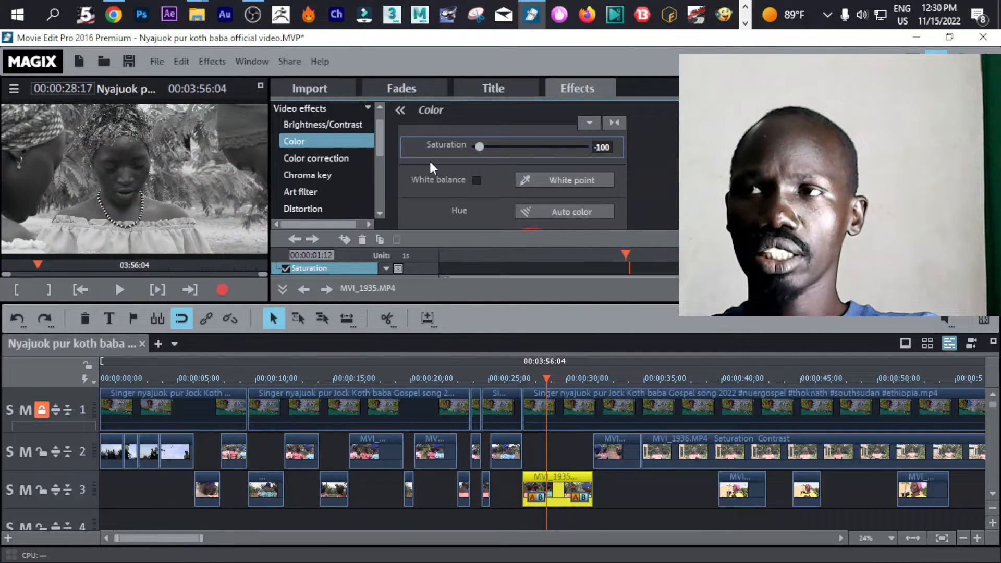
pyautogui.moveTo(430, 163); pyautogui.dragTo(569, 151)
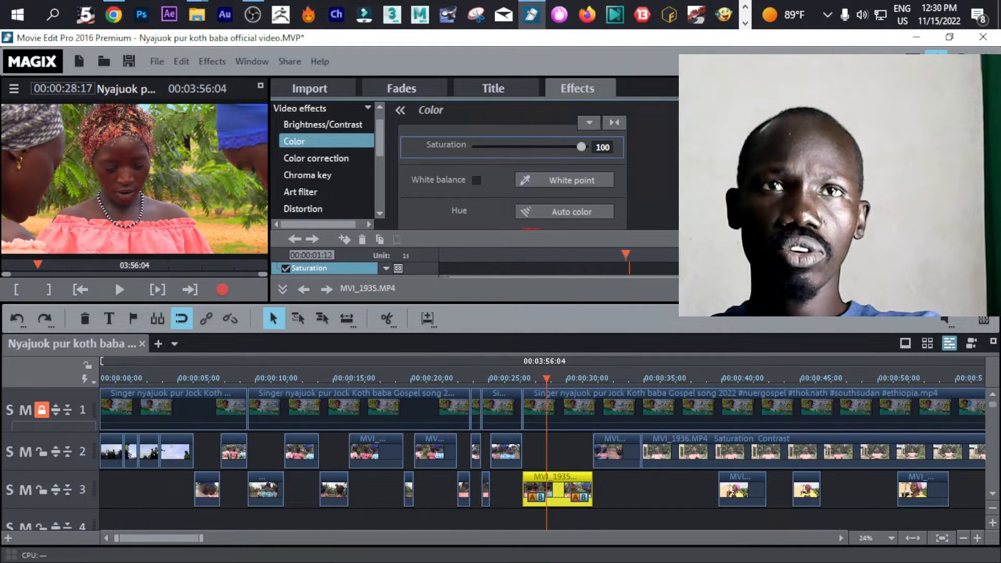
# Shift the clip's hue toward blue on the color wheel and preview the frame at 00:00:28:23.
pyautogui.scroll(-3, 511, 165)
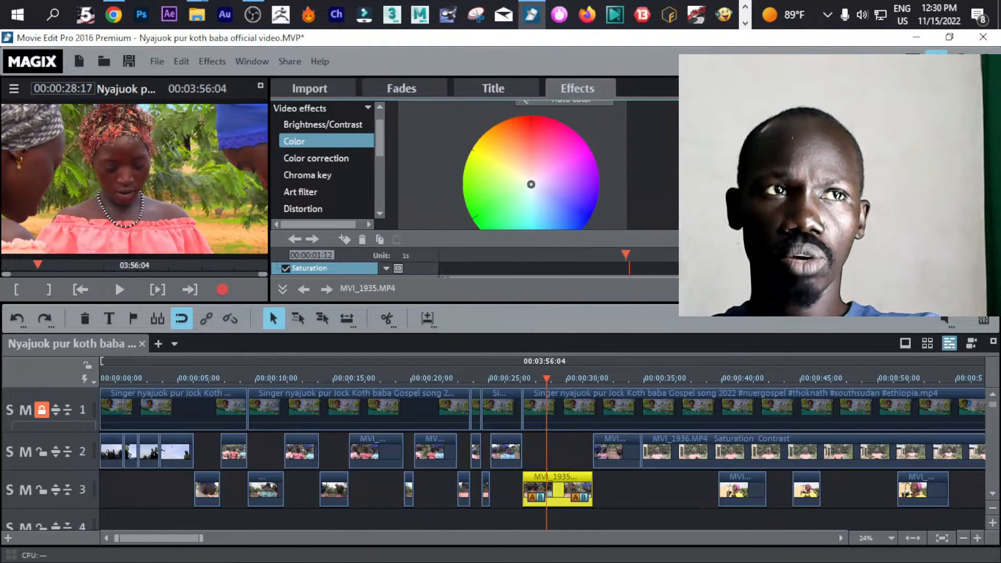
pyautogui.moveTo(532, 171); pyautogui.dragTo(579, 207)
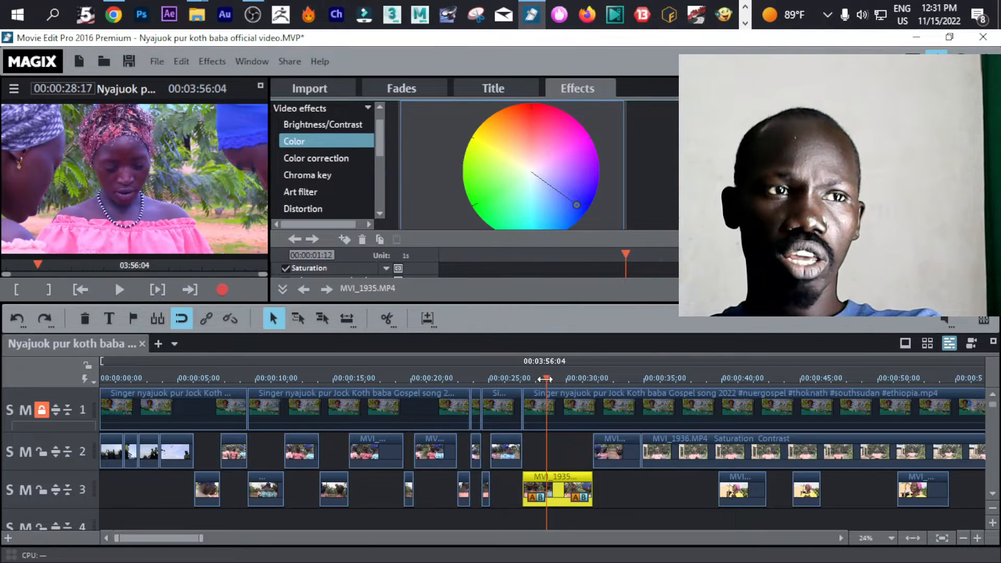
pyautogui.moveTo(546, 380)
pyautogui.mouseDown()
pyautogui.moveTo(522, 380)
pyautogui.moveTo(561, 379)
pyautogui.moveTo(550, 380)
pyautogui.mouseUp()
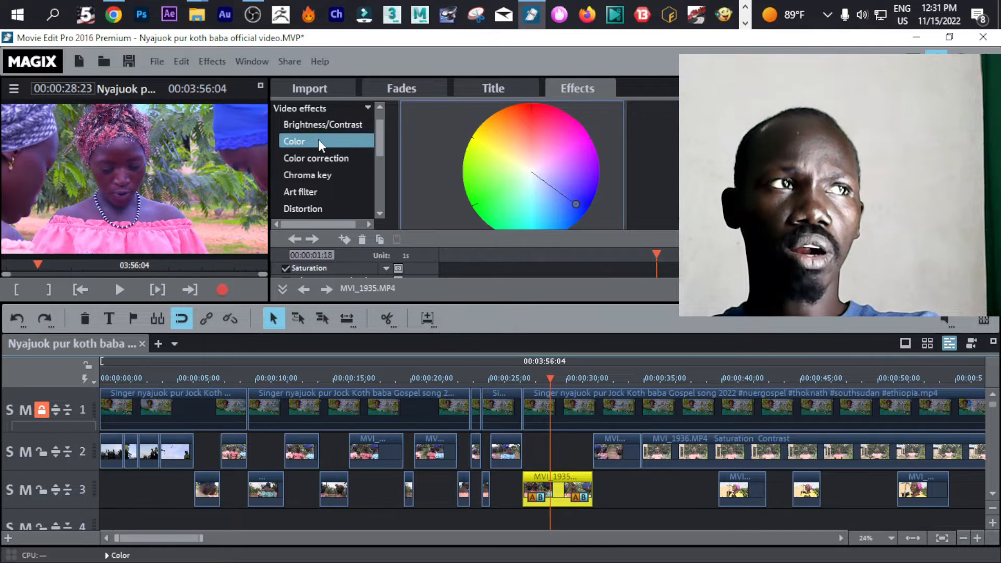
# Open the Brightness/Contrast effect for the clip, try the contrast at 100 and settle on 53.
pyautogui.click(344, 125)
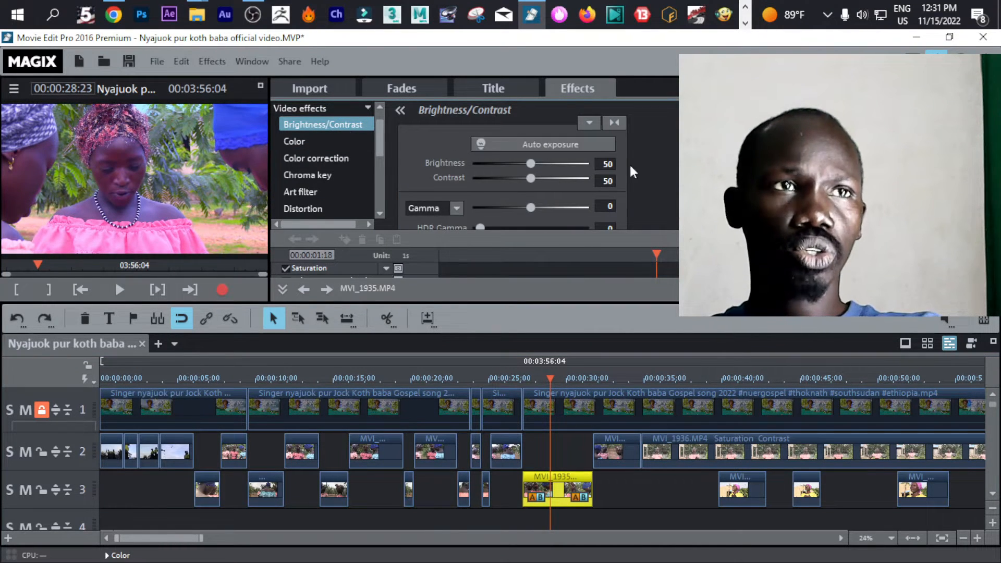
pyautogui.scroll(-1, 511, 165)
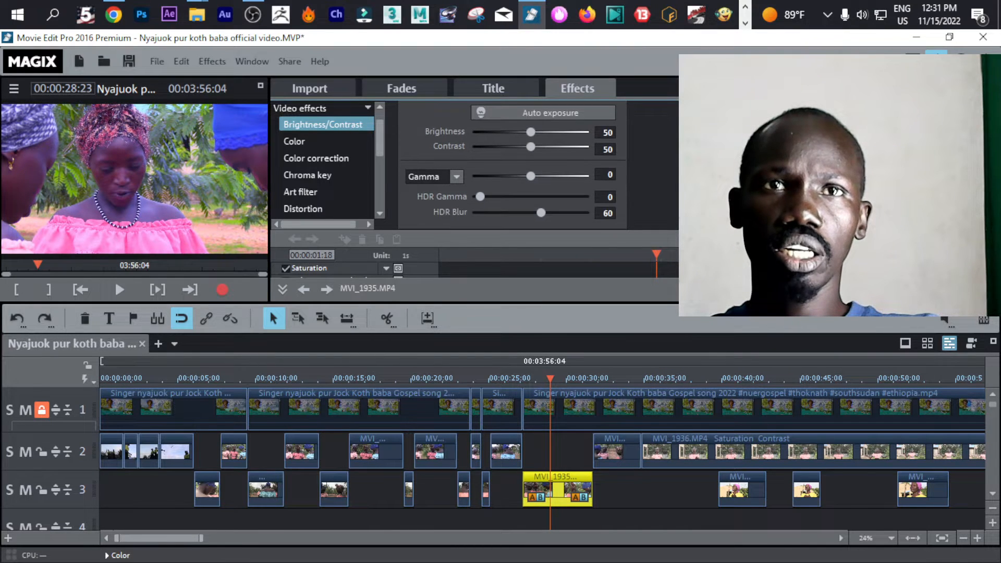
pyautogui.scroll(1, 511, 165)
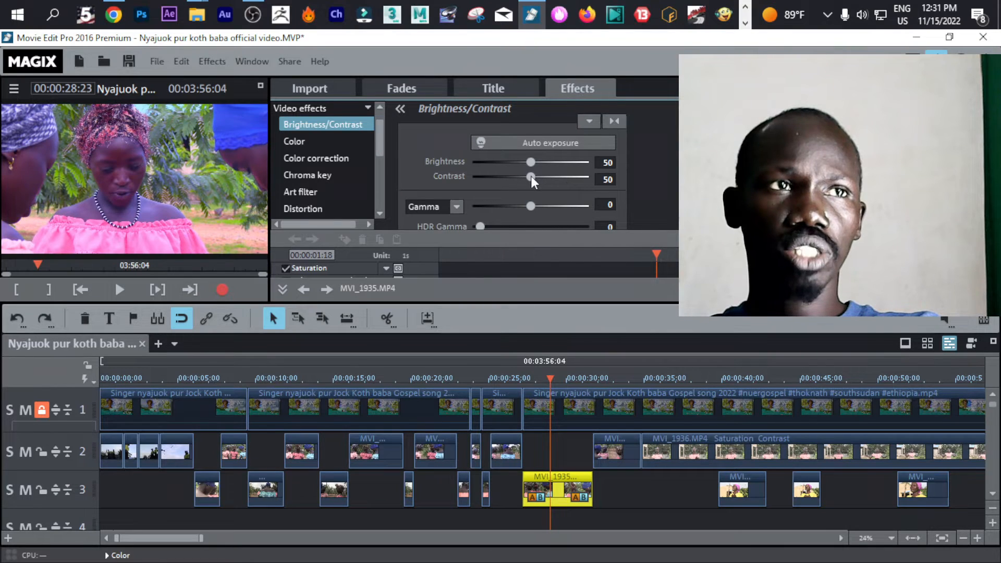
pyautogui.moveTo(531, 176); pyautogui.dragTo(590, 198)
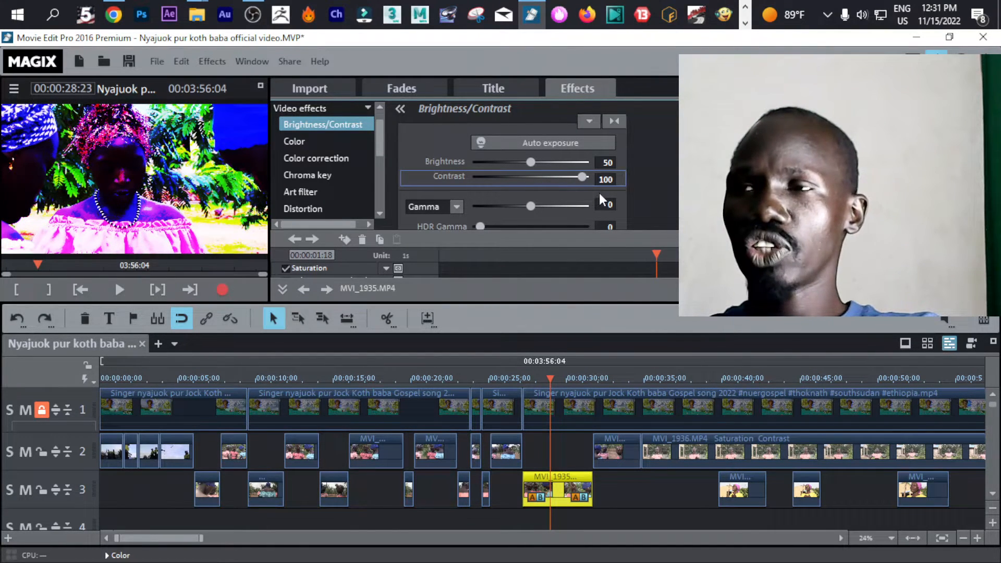
pyautogui.moveTo(599, 193); pyautogui.dragTo(535, 191)
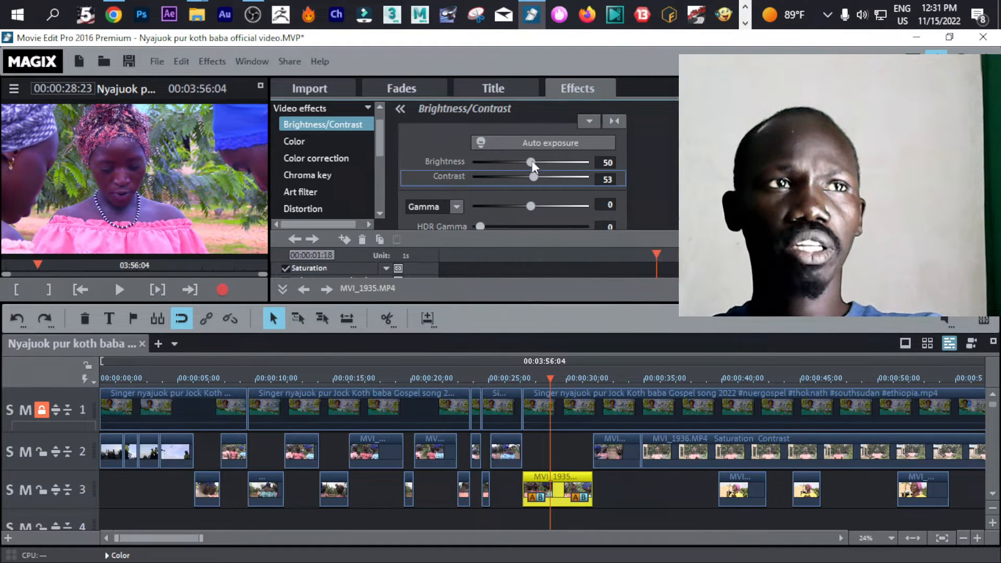
# Try the clip's brightness at 0 and fine-tune it to 56.
pyautogui.moveTo(530, 161); pyautogui.dragTo(449, 184)
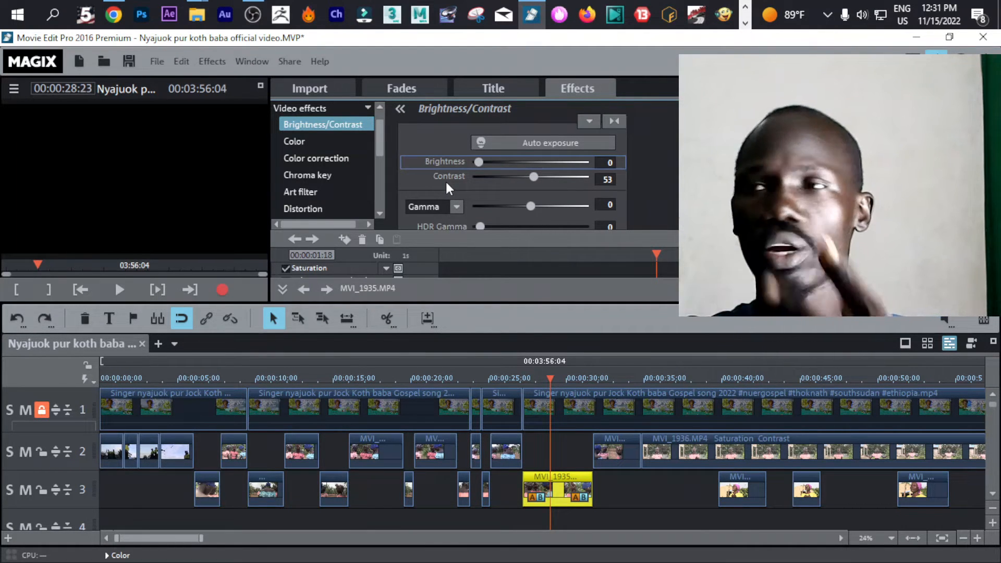
pyautogui.moveTo(446, 183); pyautogui.dragTo(541, 246)
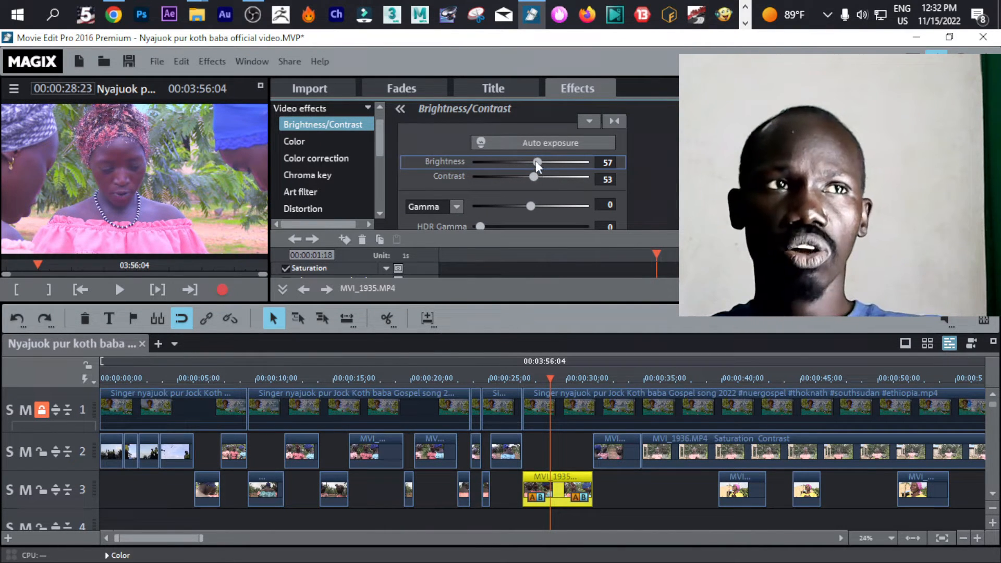
pyautogui.moveTo(537, 162); pyautogui.dragTo(540, 194)
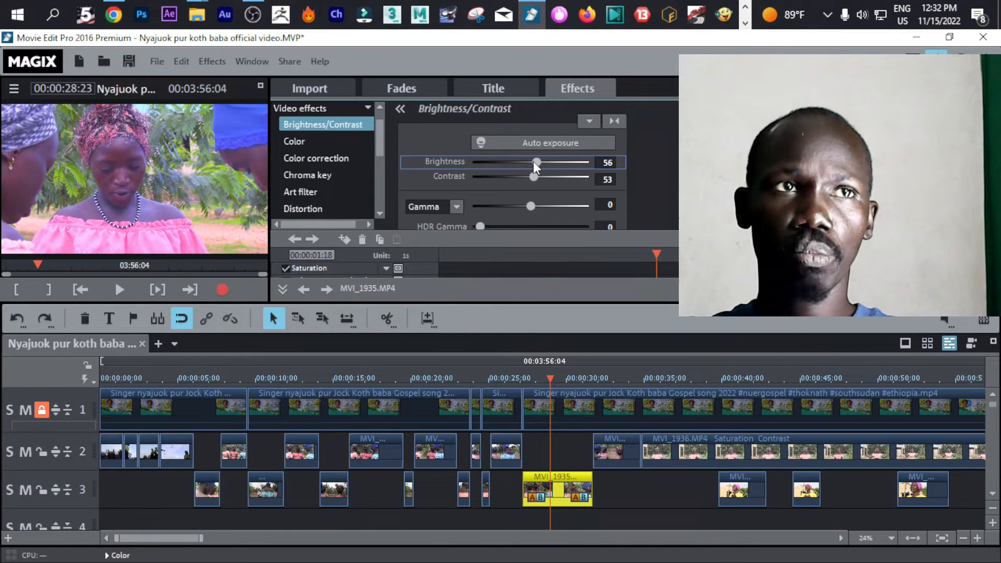
# Try the clip's brightness at 52 and refine it to 53.
pyautogui.click(603, 161)
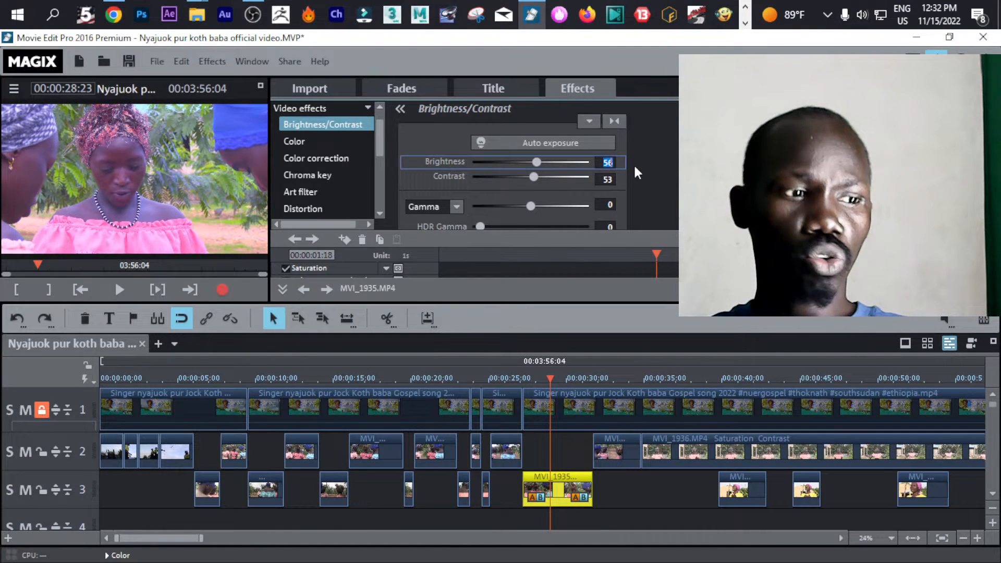
pyautogui.write('52')
pyautogui.press('Return')
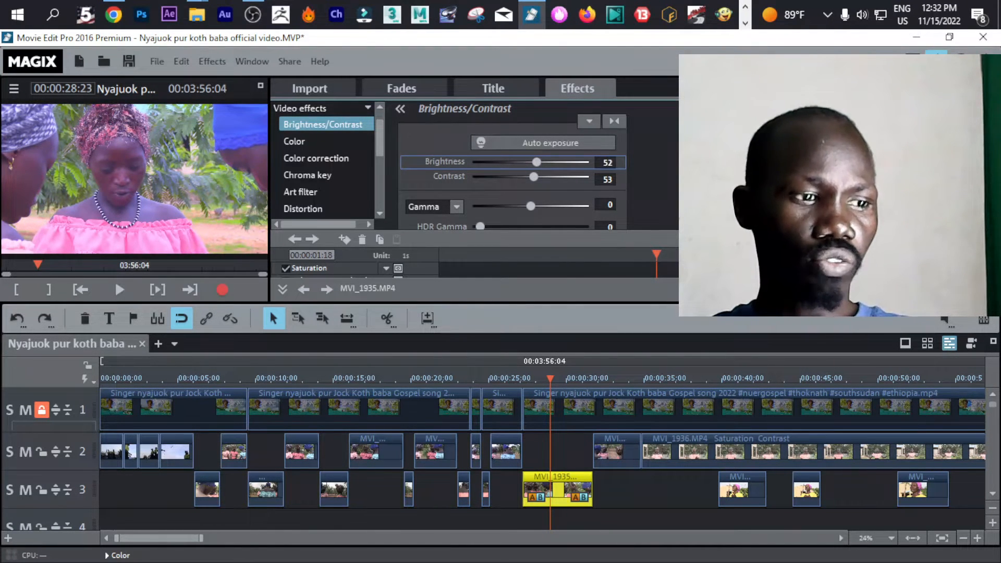
pyautogui.press('Return')
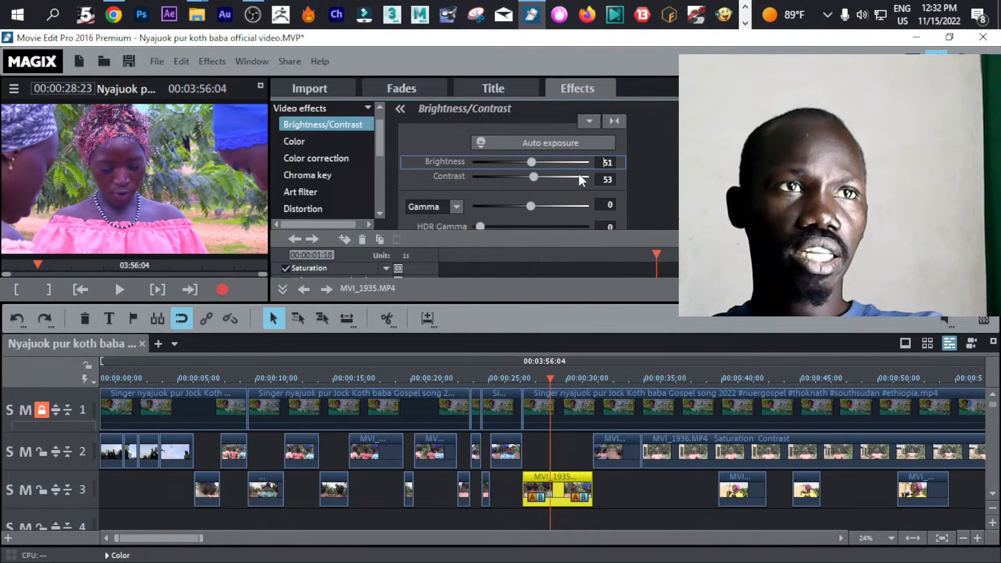
pyautogui.click(606, 162)
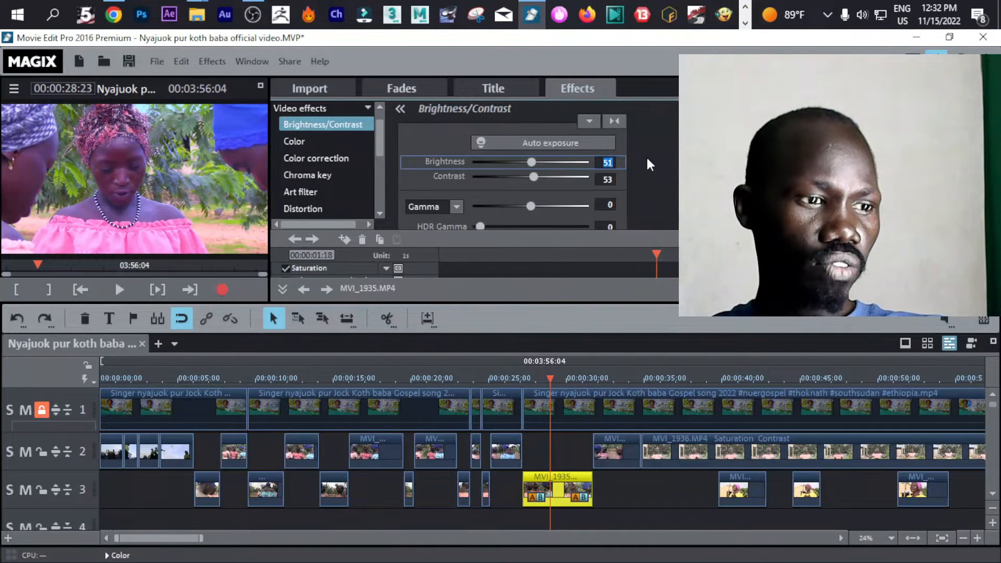
pyautogui.write('53')
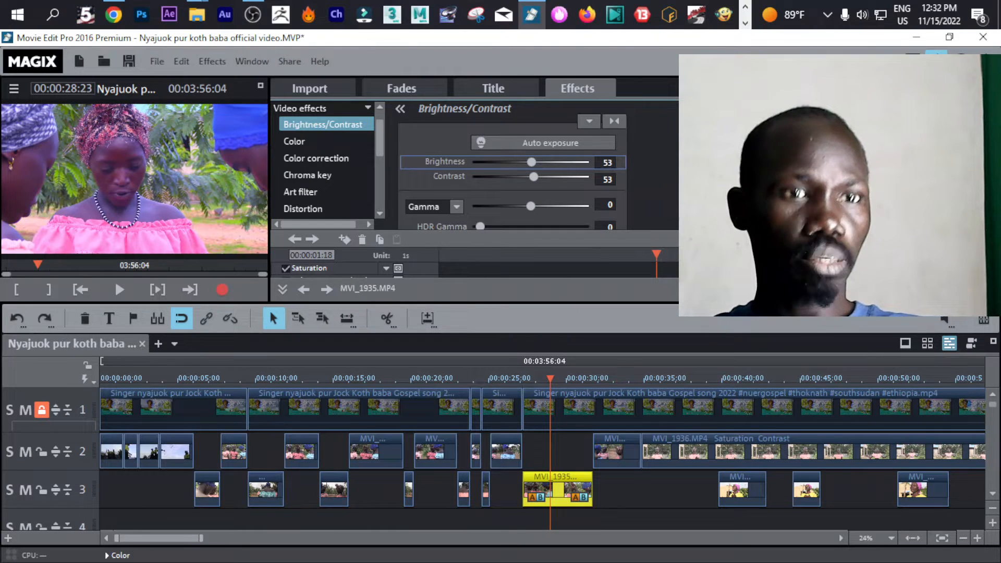
pyautogui.press('Return')
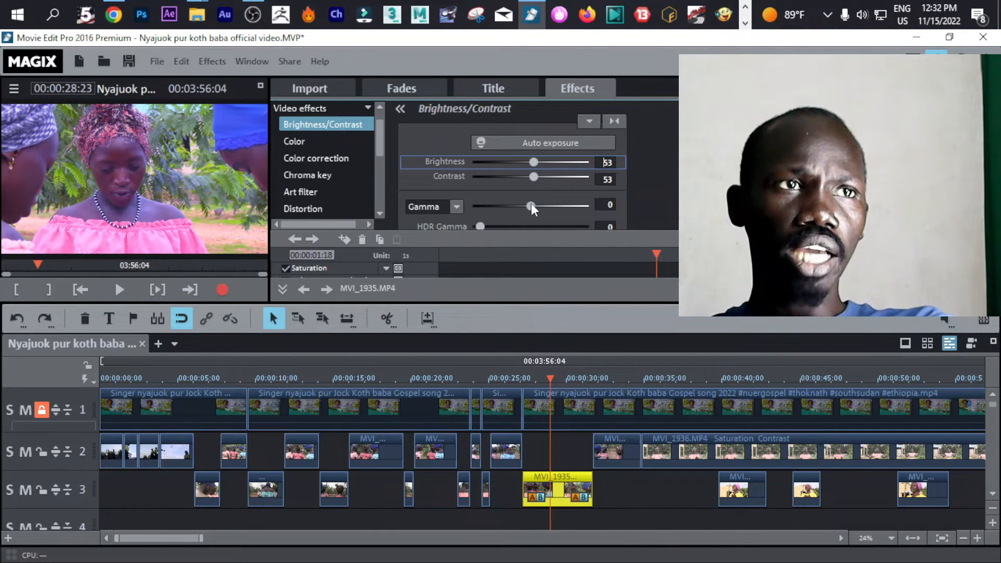
# Try the clip's gamma at 4, HDR gamma at 27 and then 17, and HDR blur at 0.
pyautogui.moveTo(533, 205)
pyautogui.mouseDown()
pyautogui.moveTo(600, 212)
pyautogui.moveTo(471, 204)
pyautogui.moveTo(532, 219)
pyautogui.mouseUp()
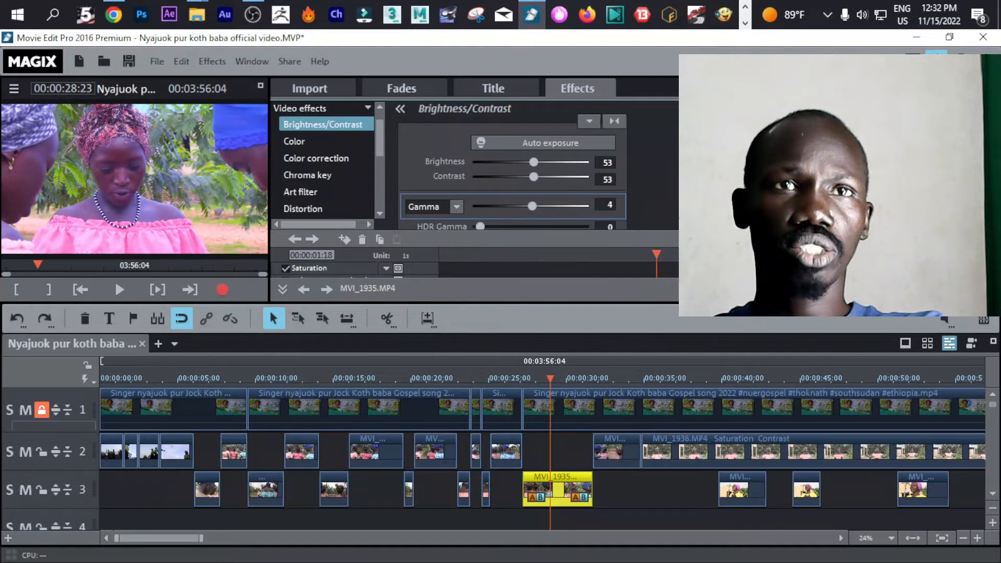
pyautogui.scroll(-2, 512, 165)
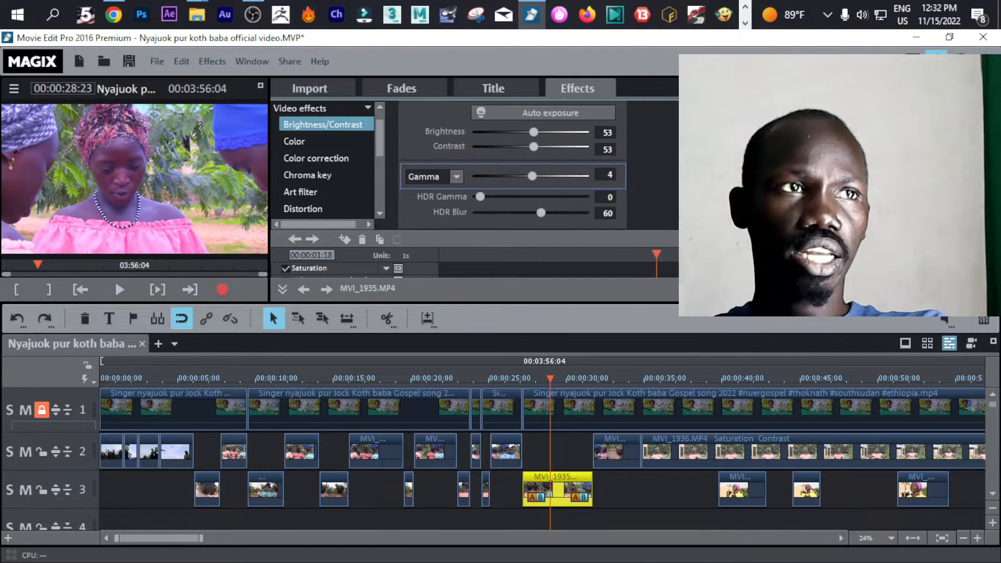
pyautogui.moveTo(478, 196); pyautogui.dragTo(504, 200)
pyautogui.moveTo(577, 205); pyautogui.dragTo(510, 261)
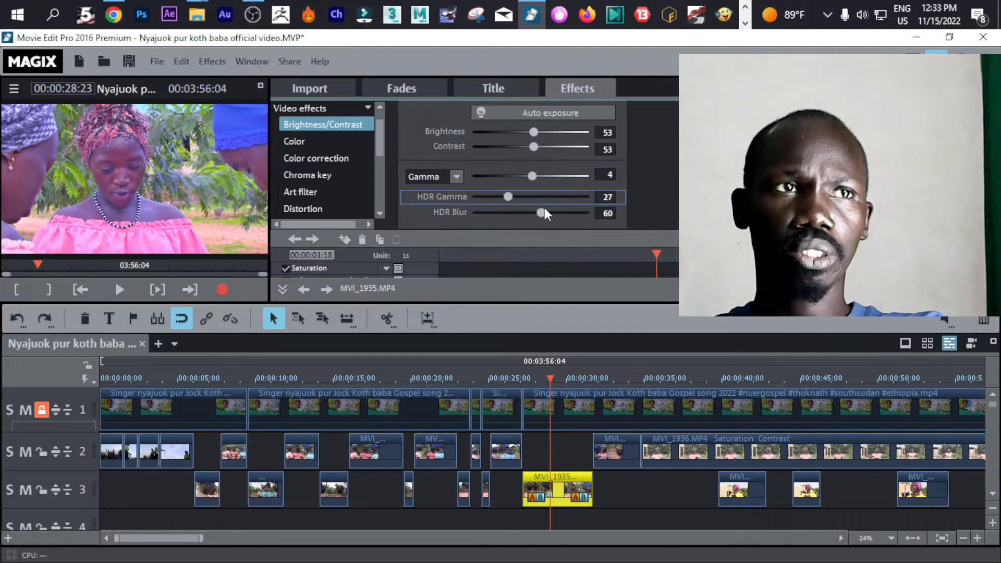
pyautogui.moveTo(545, 213); pyautogui.dragTo(439, 240)
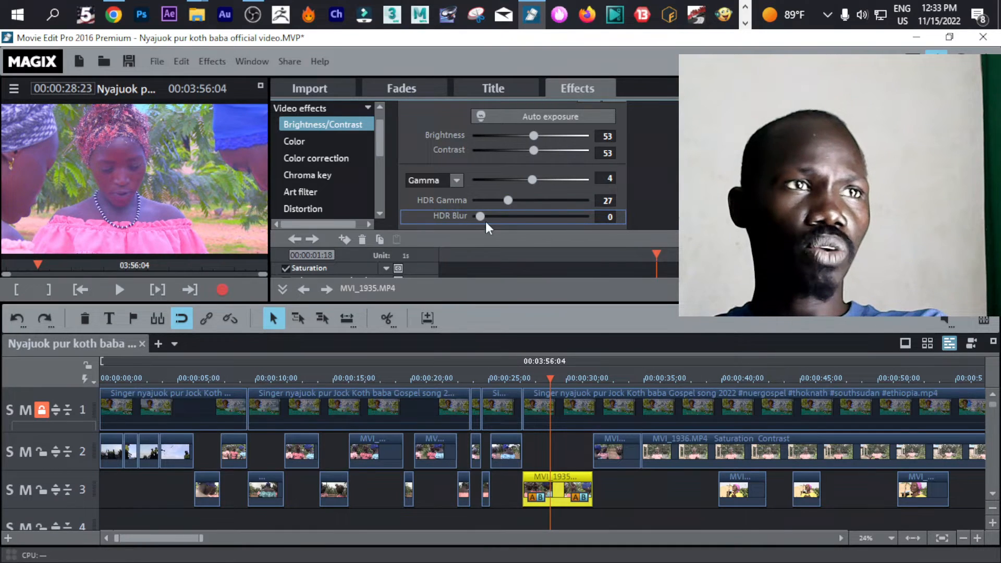
pyautogui.moveTo(509, 200)
pyautogui.mouseDown()
pyautogui.moveTo(549, 199)
pyautogui.moveTo(501, 210)
pyautogui.mouseUp()
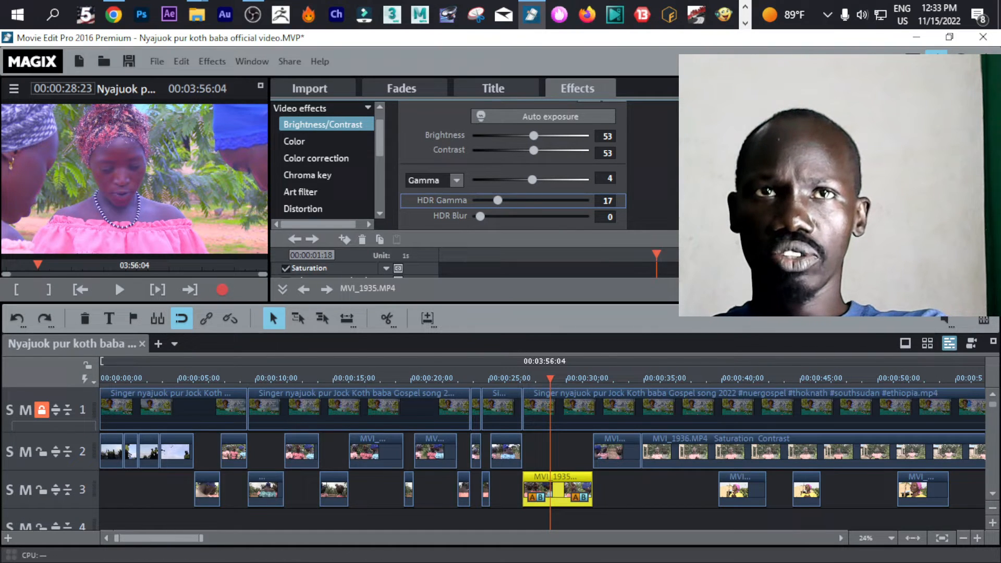
pyautogui.scroll(2, 513, 165)
pyautogui.scroll(-2, 513, 165)
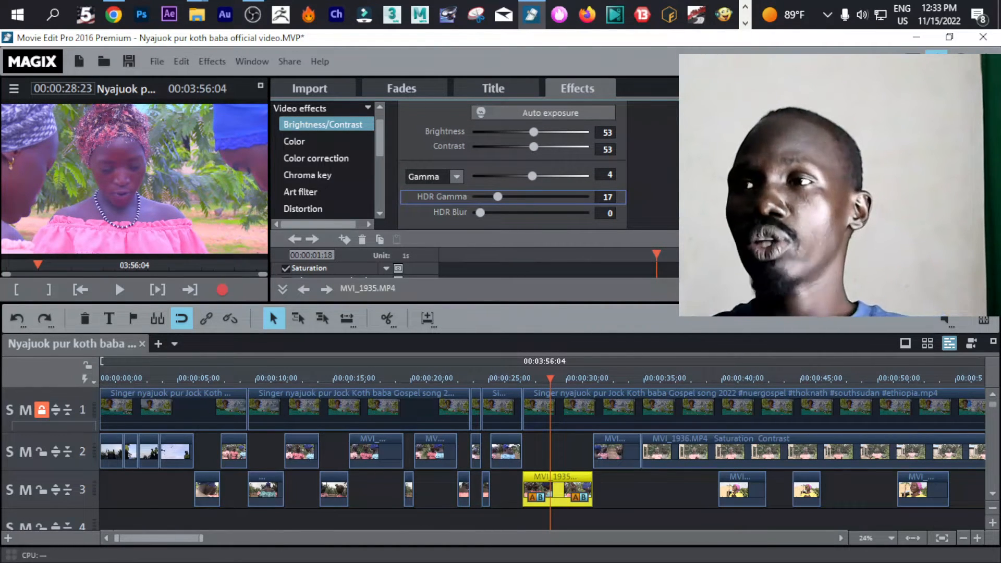
pyautogui.scroll(2, 513, 164)
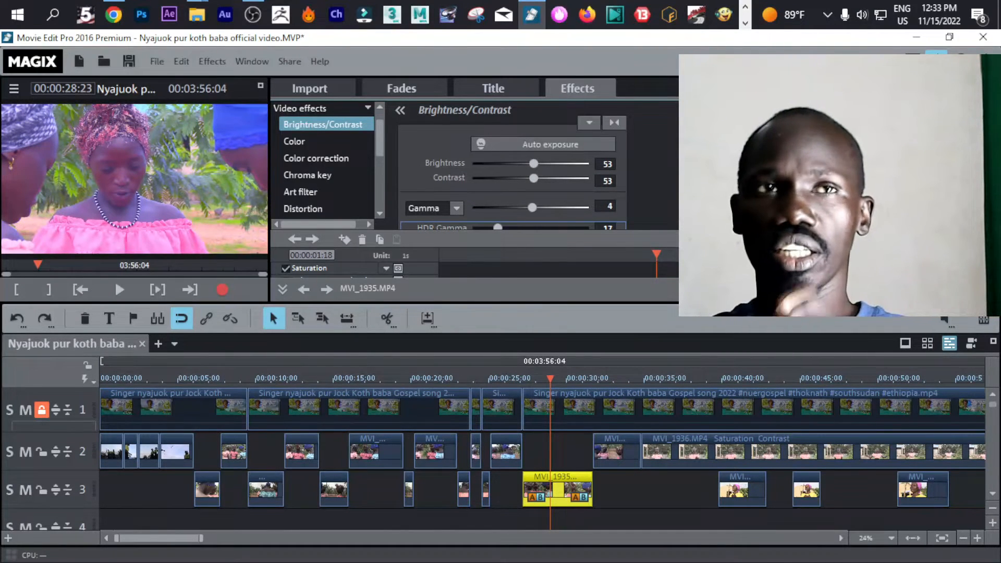
# Reset the Brightness/Contrast effect and regrade the clip with contrast 56, brightness 53 and Auto exposure.
pyautogui.click(614, 123)
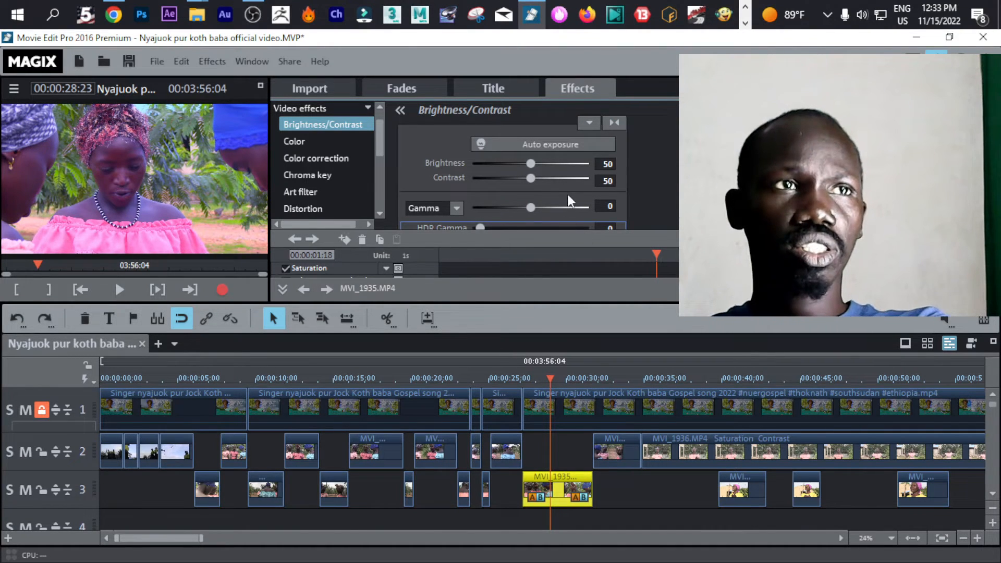
pyautogui.moveTo(529, 176); pyautogui.dragTo(534, 177)
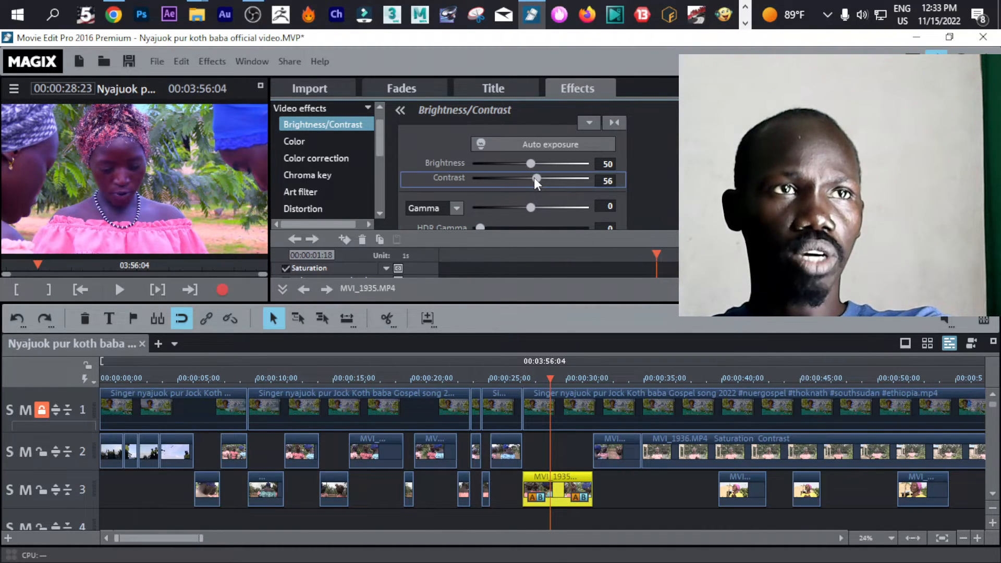
pyautogui.click(534, 164)
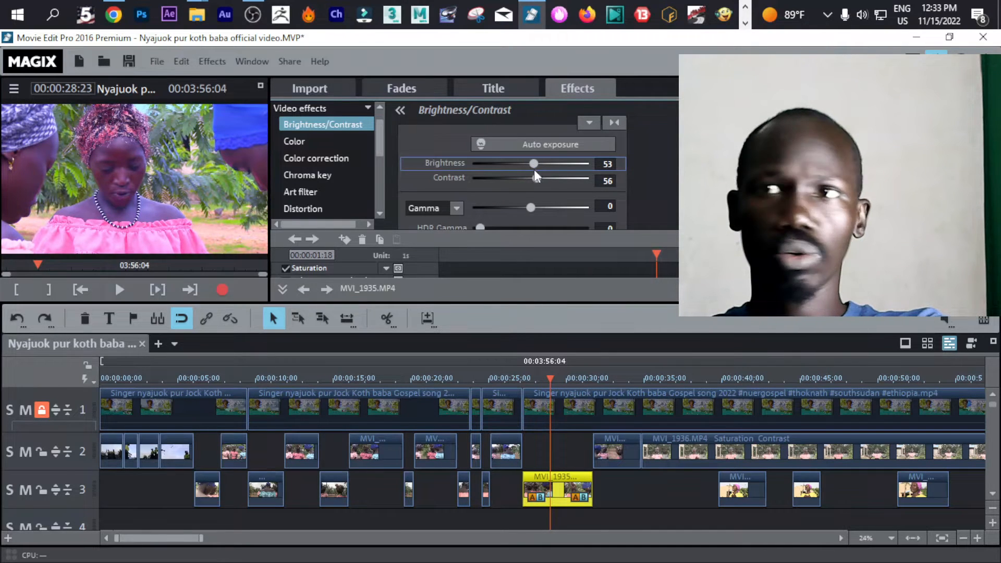
pyautogui.click(576, 143)
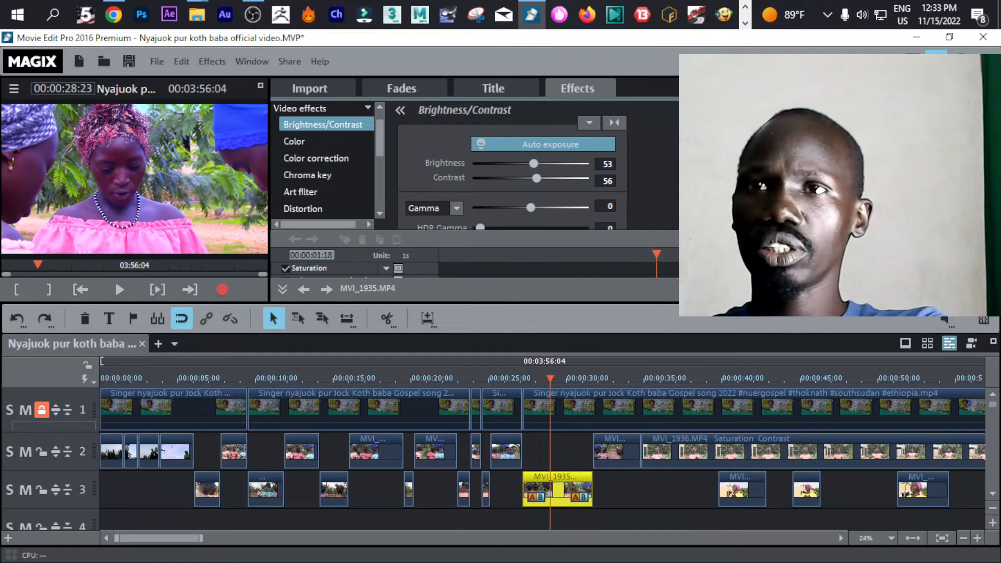
# Open the Color effect for the clip, try the saturation at -100, 27 and 70, and settle on 31.
pyautogui.click(308, 139)
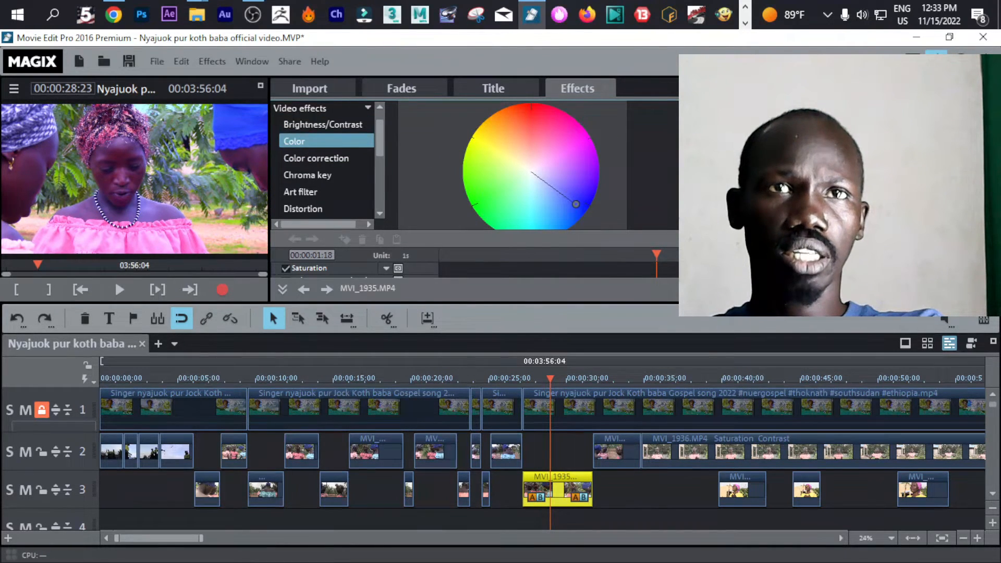
pyautogui.scroll(5, 513, 165)
pyautogui.scroll(-4, 513, 165)
pyautogui.scroll(2, 512, 165)
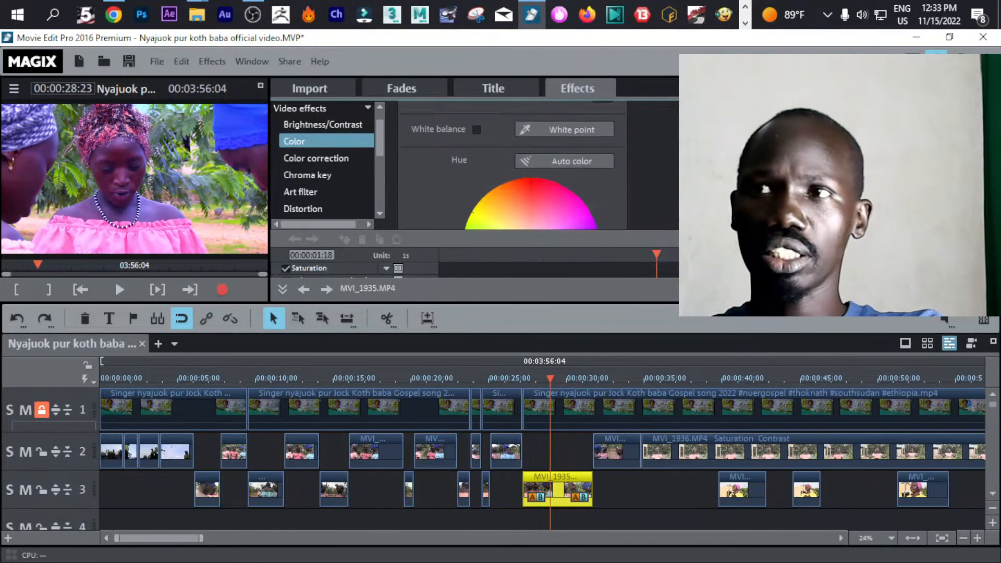
pyautogui.scroll(1, 513, 164)
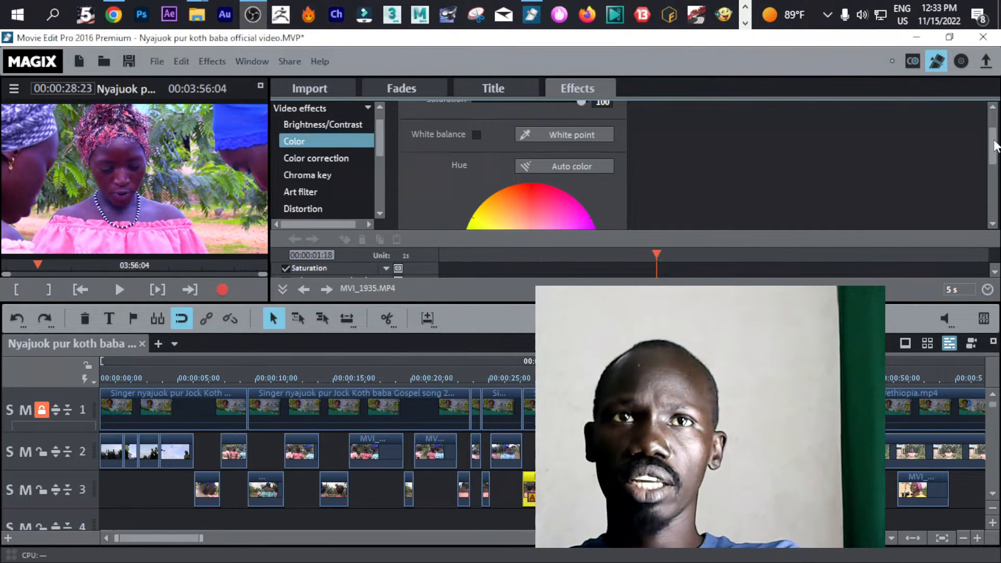
pyautogui.moveTo(995, 145)
pyautogui.mouseDown()
pyautogui.moveTo(995, 157)
pyautogui.moveTo(997, 128)
pyautogui.moveTo(997, 196)
pyautogui.moveTo(996, 131)
pyautogui.mouseUp()
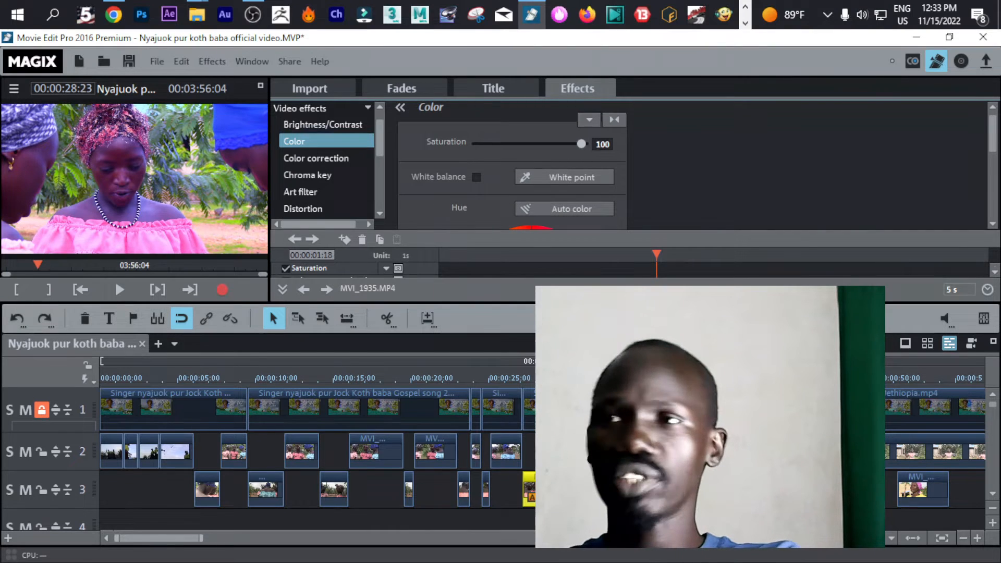
pyautogui.moveTo(710, 418); pyautogui.dragTo(882, 215)
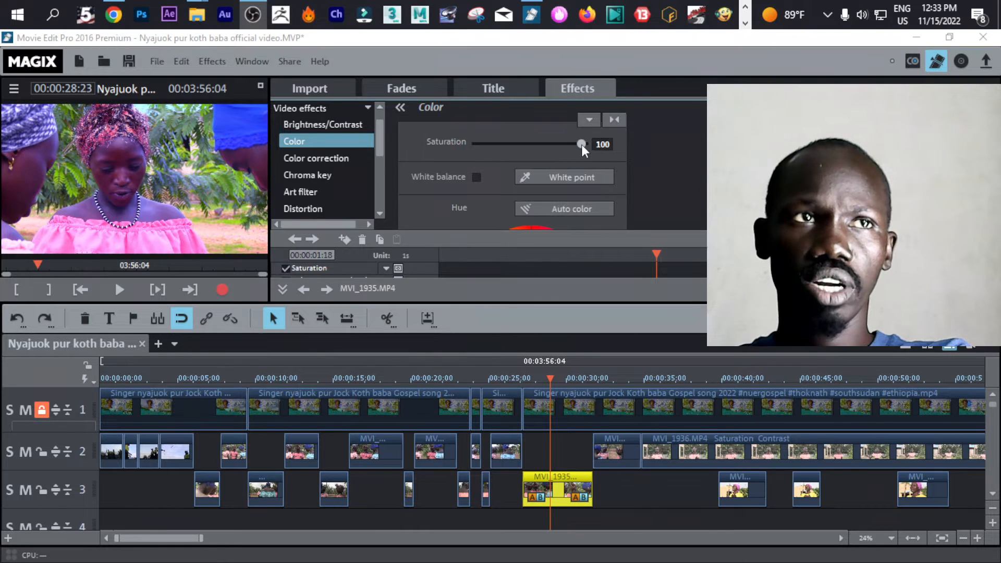
pyautogui.moveTo(581, 145); pyautogui.dragTo(317, 244)
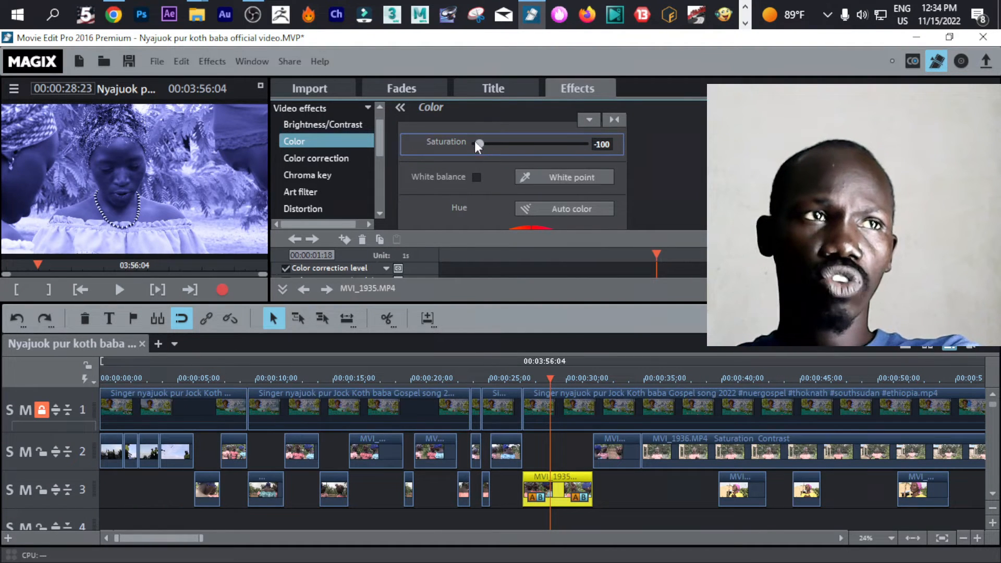
pyautogui.moveTo(478, 143); pyautogui.dragTo(542, 154)
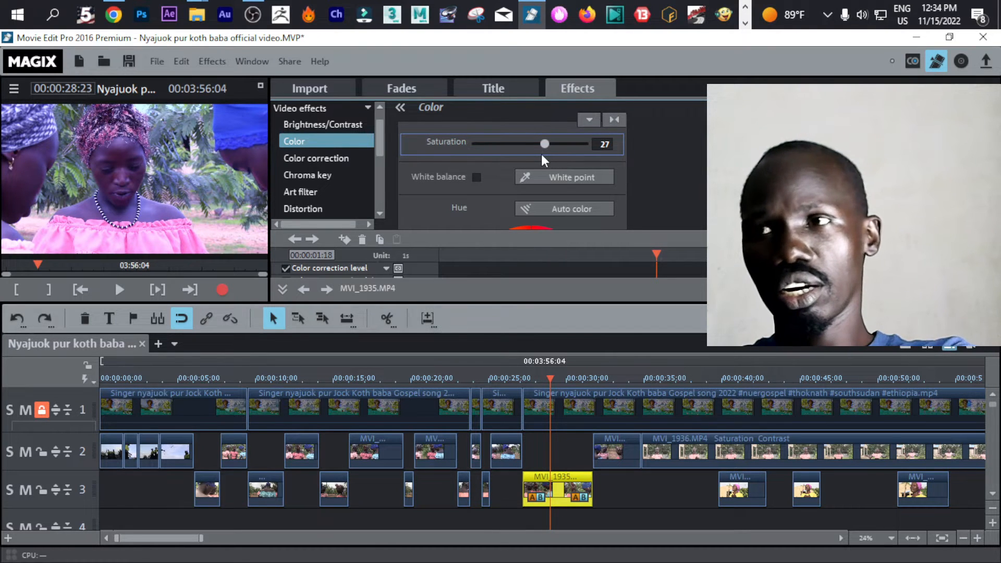
pyautogui.moveTo(541, 154); pyautogui.dragTo(564, 151)
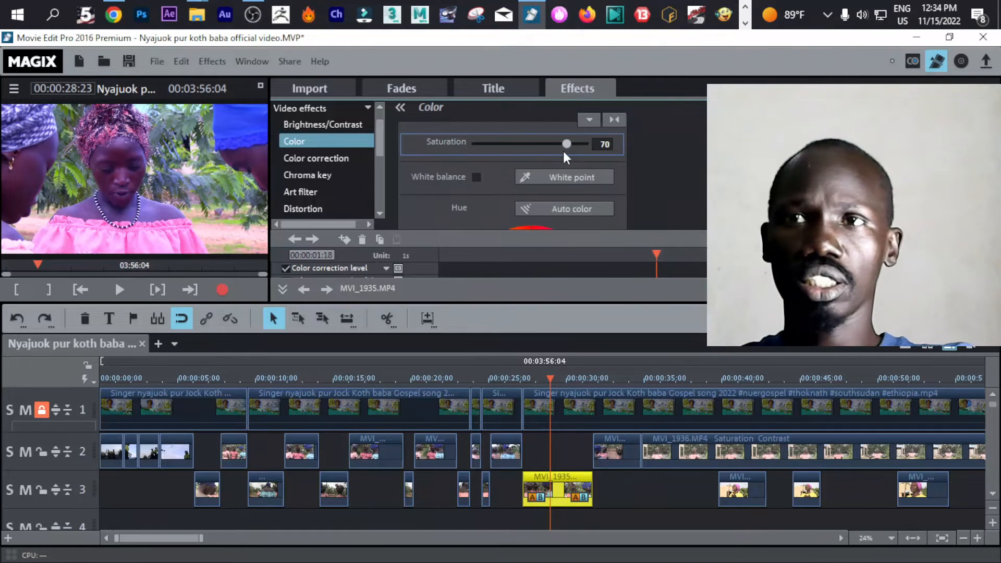
pyautogui.moveTo(563, 152)
pyautogui.mouseDown()
pyautogui.moveTo(549, 160)
pyautogui.moveTo(548, 145)
pyautogui.mouseUp()
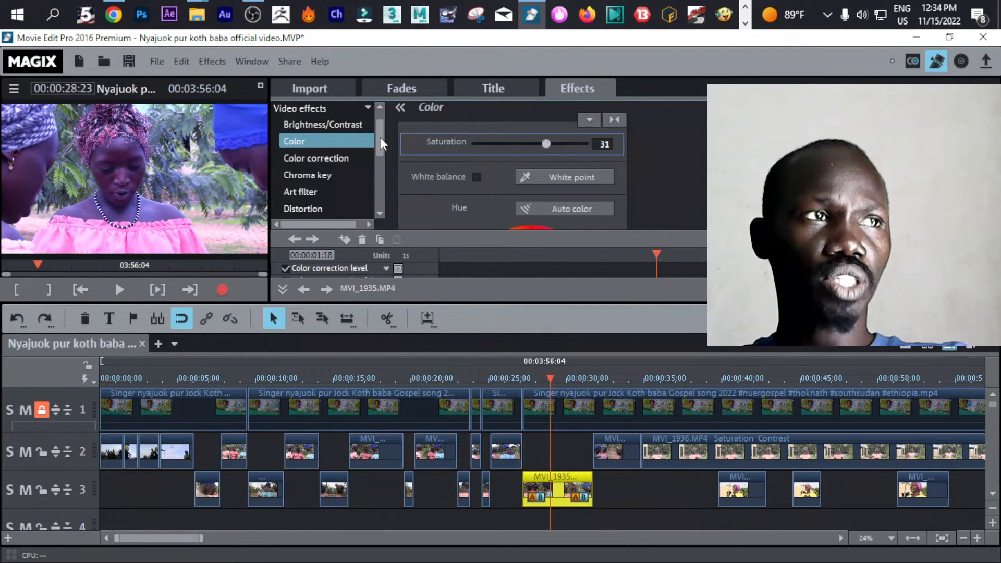
# Open the Sharpness effect for the clip, try sharpening at 43 and 33, and reset it to 0.
pyautogui.scroll(-2, 381, 137)
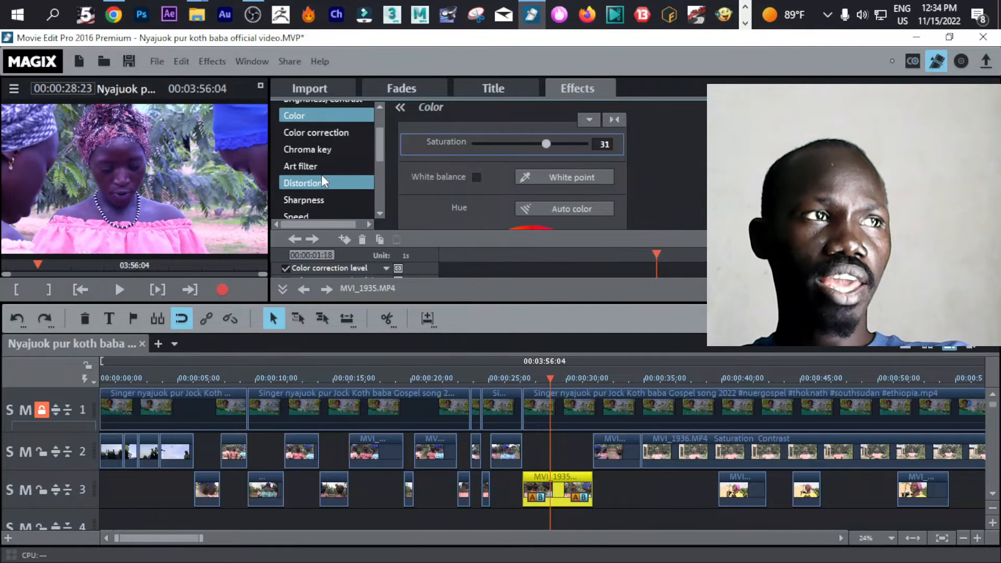
pyautogui.click(318, 168)
pyautogui.click(318, 184)
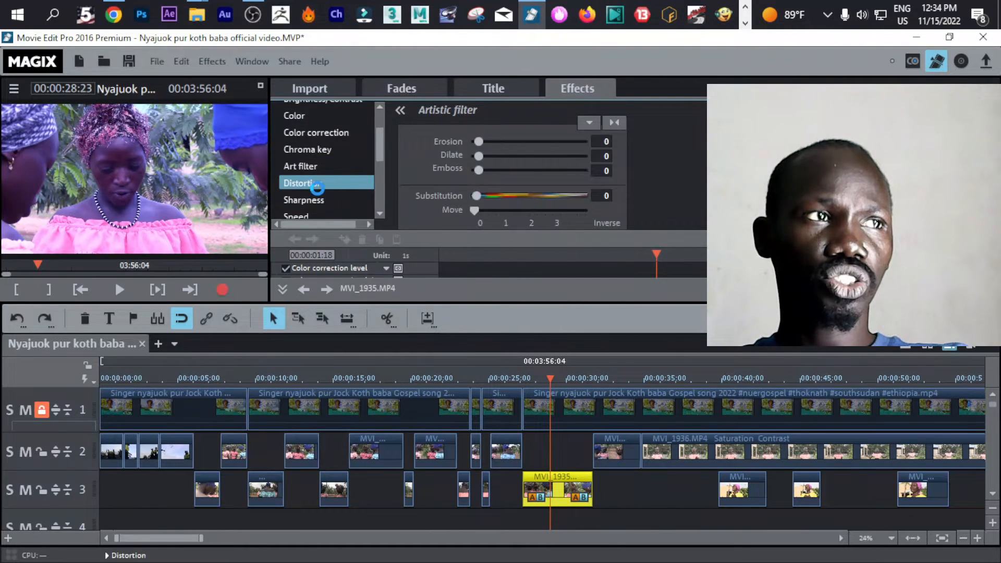
pyautogui.click(311, 201)
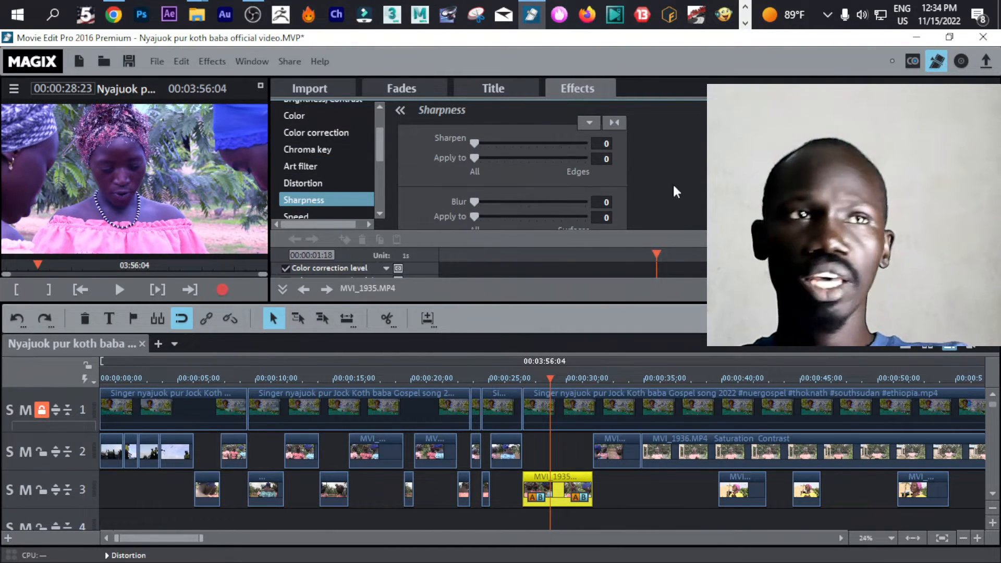
pyautogui.moveTo(475, 143); pyautogui.dragTo(522, 151)
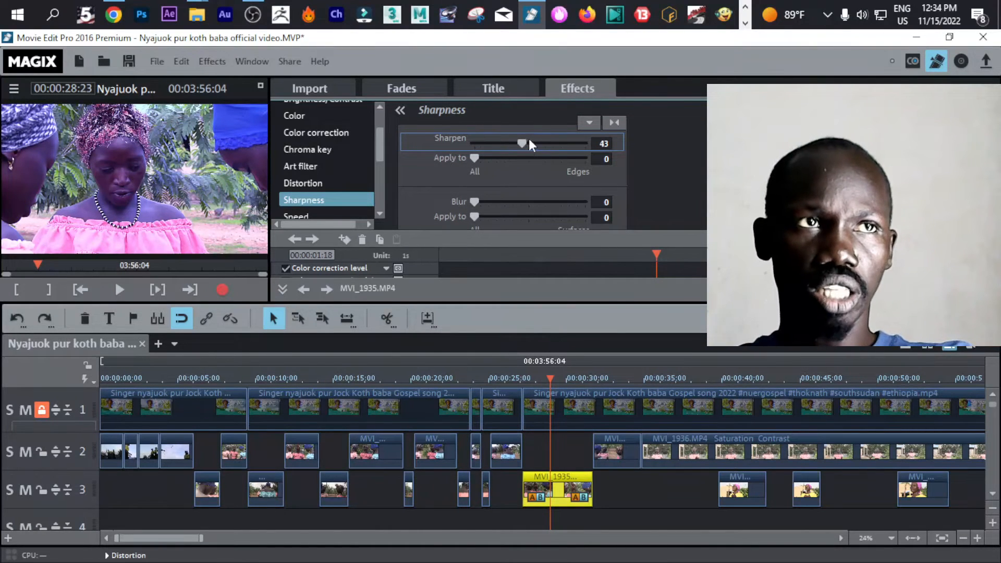
pyautogui.moveTo(523, 140); pyautogui.dragTo(515, 141)
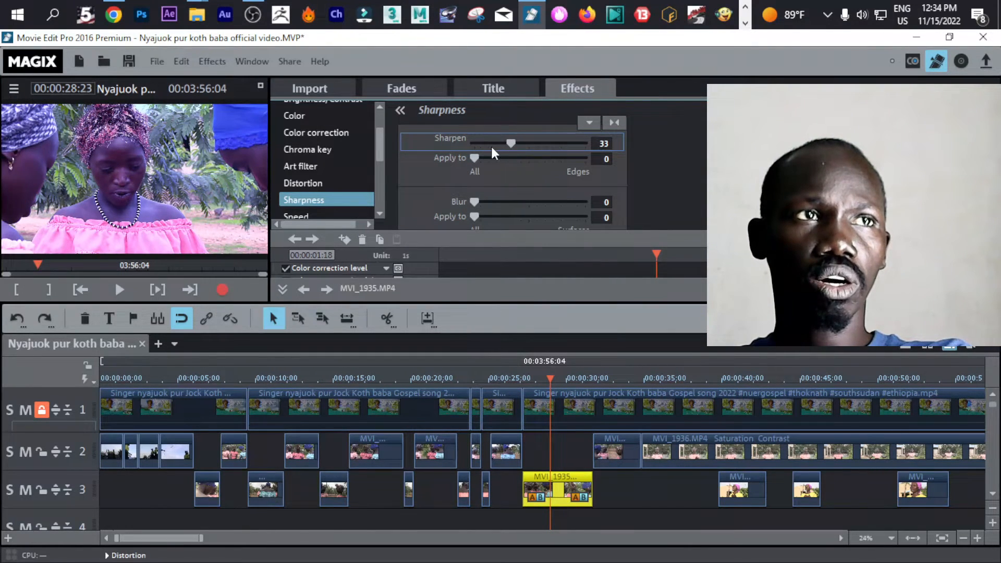
pyautogui.doubleClick(510, 143)
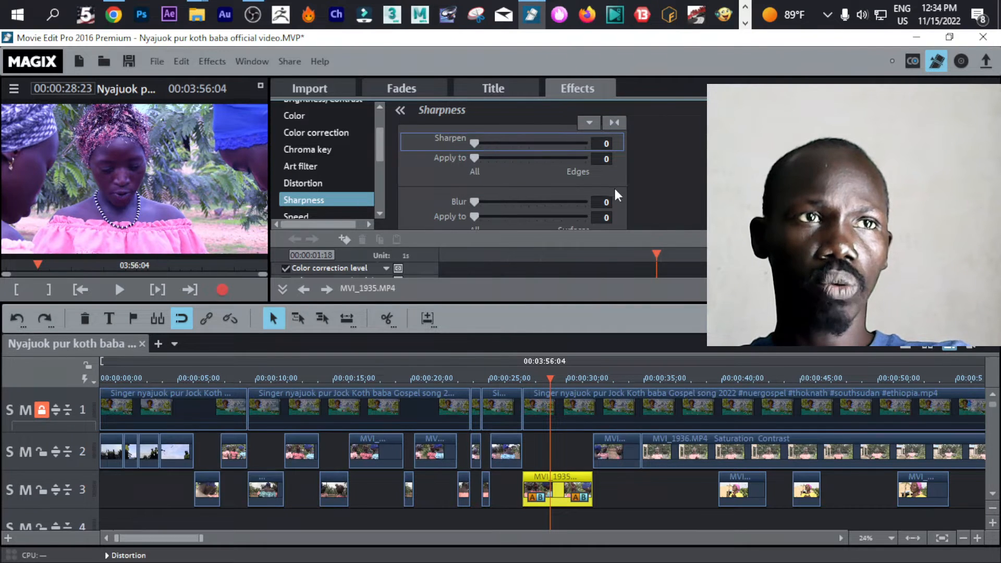
# Try the clip's artistic blur at 73 and reduce it to 33.
pyautogui.scroll(-3, 480, 205)
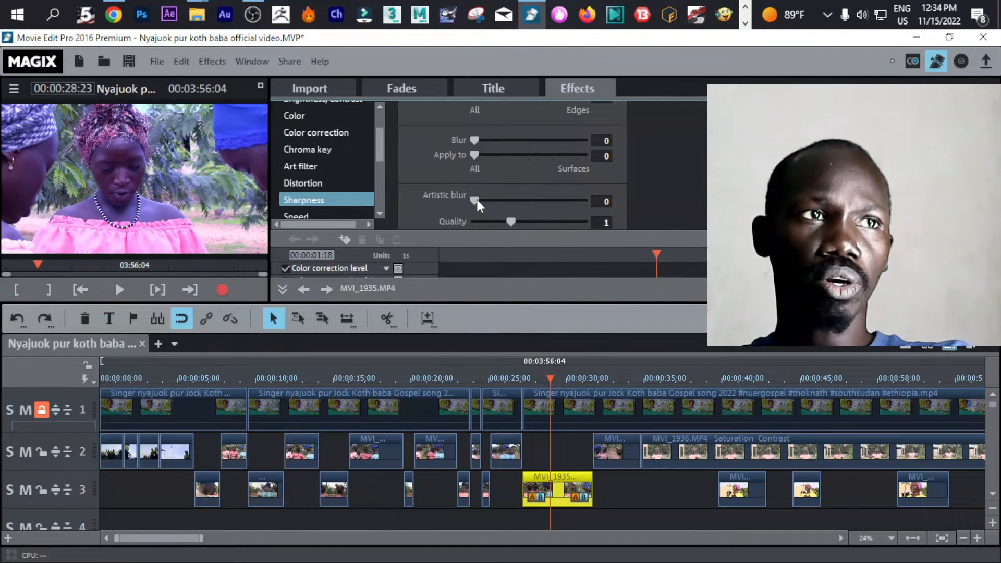
pyautogui.moveTo(475, 201); pyautogui.dragTo(559, 211)
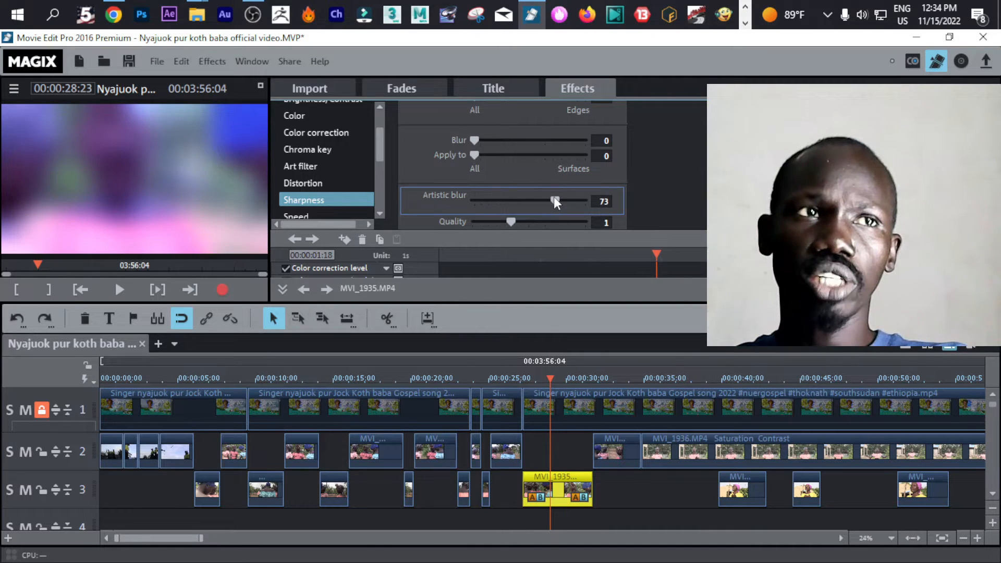
pyautogui.moveTo(554, 196); pyautogui.dragTo(510, 278)
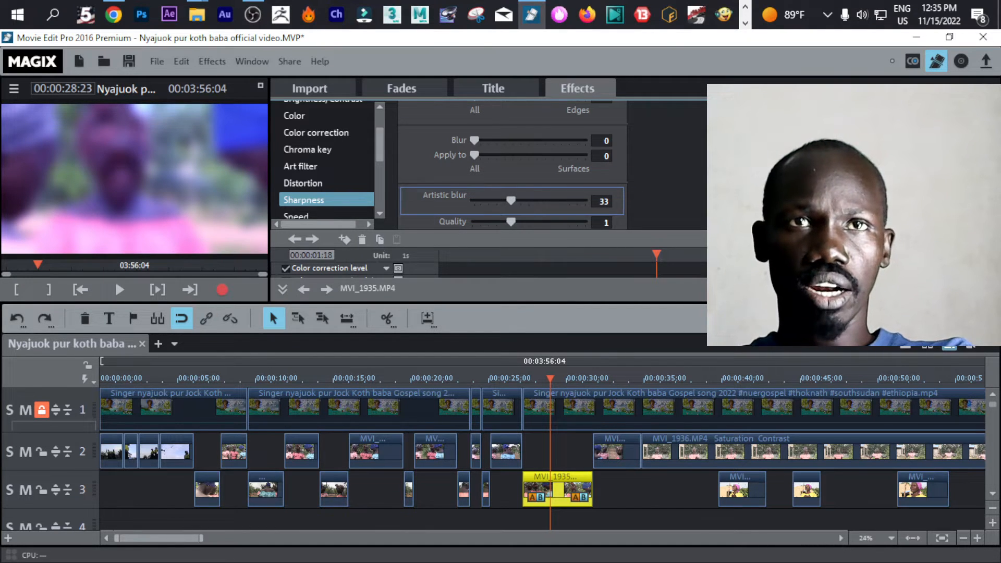
# Clear the artistic blur in the clip's Sharpness effect and open the Distortion effect.
pyautogui.scroll(2, 511, 167)
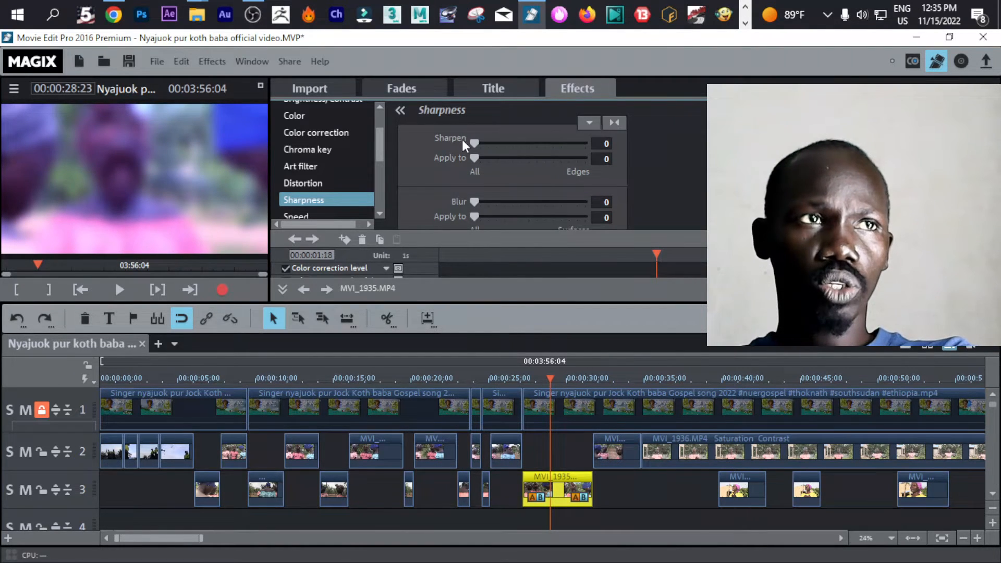
pyautogui.moveTo(472, 142); pyautogui.dragTo(390, 165)
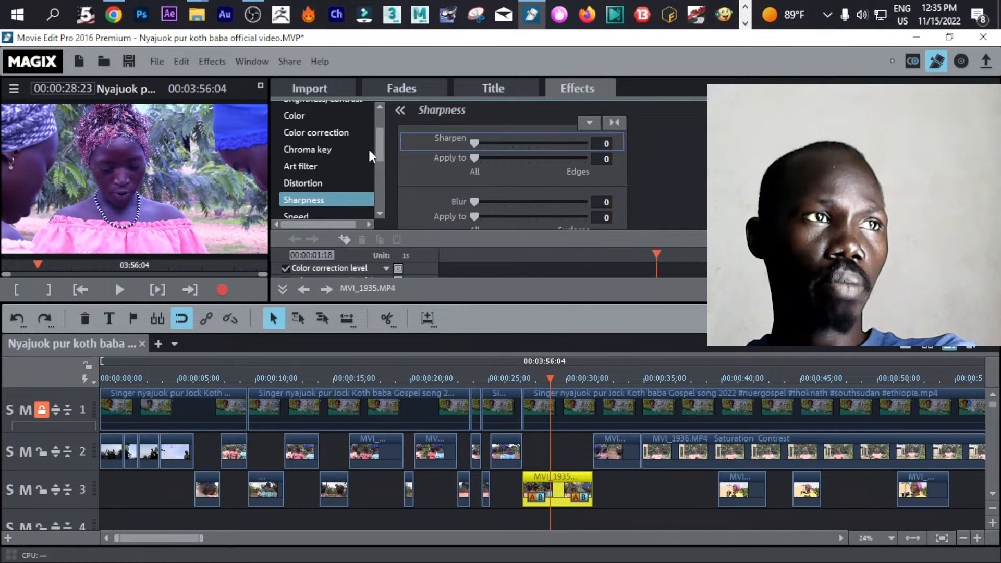
pyautogui.click(340, 183)
pyautogui.moveTo(481, 140); pyautogui.dragTo(440, 164)
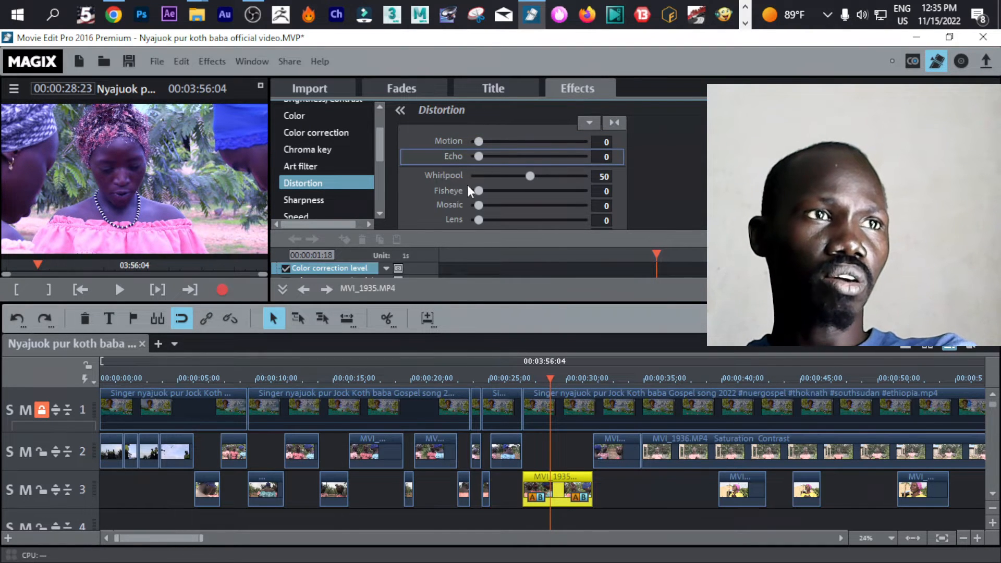
# Try the clip's distortion with fisheye 82, mosaic 37 and lens 100, and reset the Distortion effect.
pyautogui.moveTo(478, 191); pyautogui.dragTo(578, 213)
pyautogui.click(484, 205)
pyautogui.moveTo(519, 191); pyautogui.dragTo(597, 222)
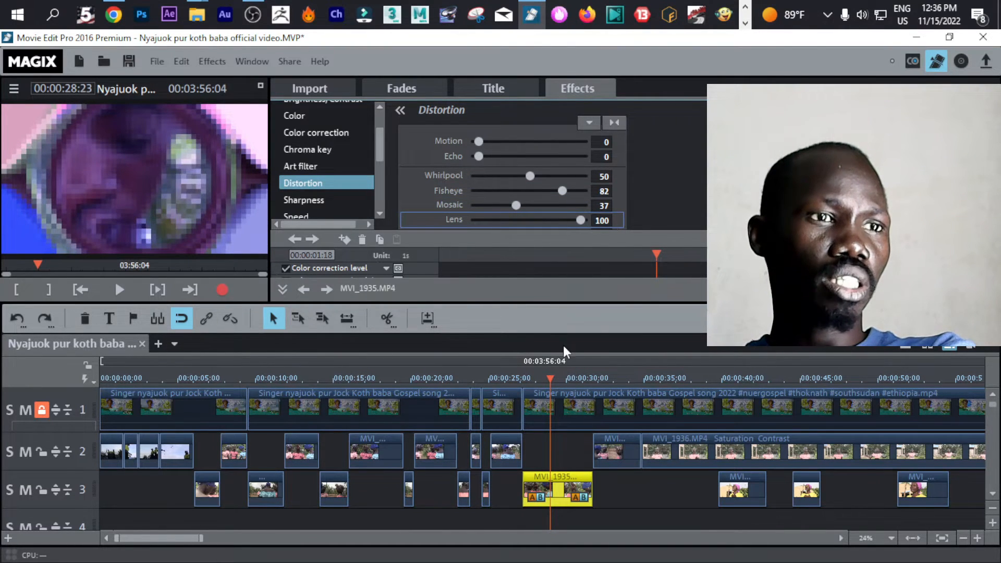
pyautogui.moveTo(551, 379)
pyautogui.mouseDown()
pyautogui.moveTo(537, 379)
pyautogui.moveTo(564, 379)
pyautogui.moveTo(543, 379)
pyautogui.moveTo(552, 379)
pyautogui.mouseUp()
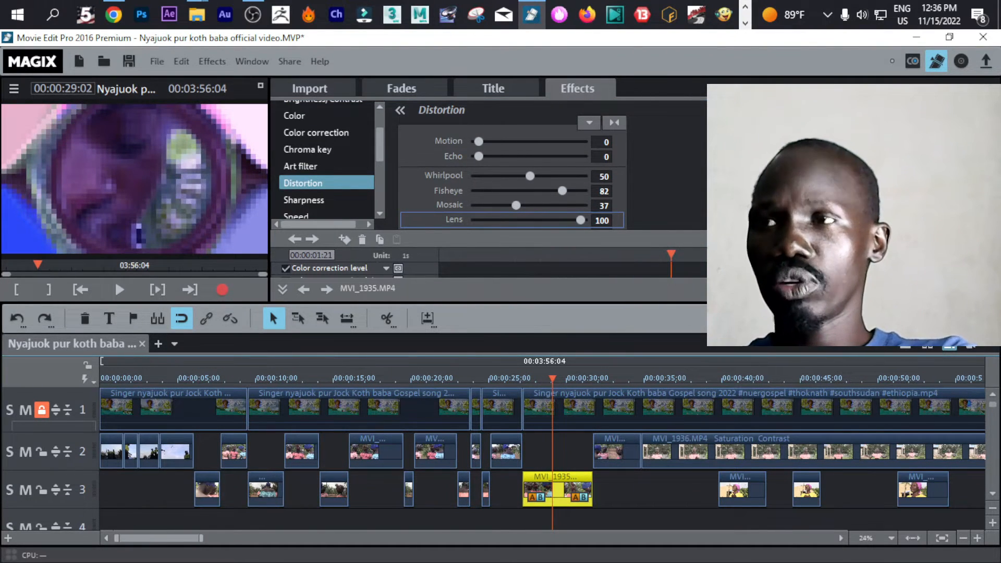
pyautogui.click(619, 125)
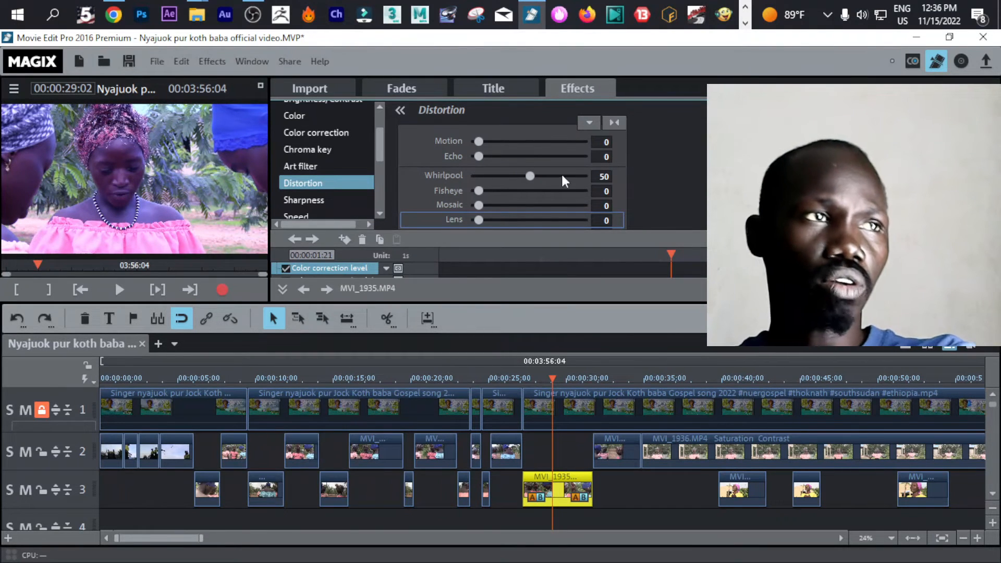
# Open the Chroma key effect for the MVI_1935 clip and show the frame at 00:00:28:19.
pyautogui.click(309, 200)
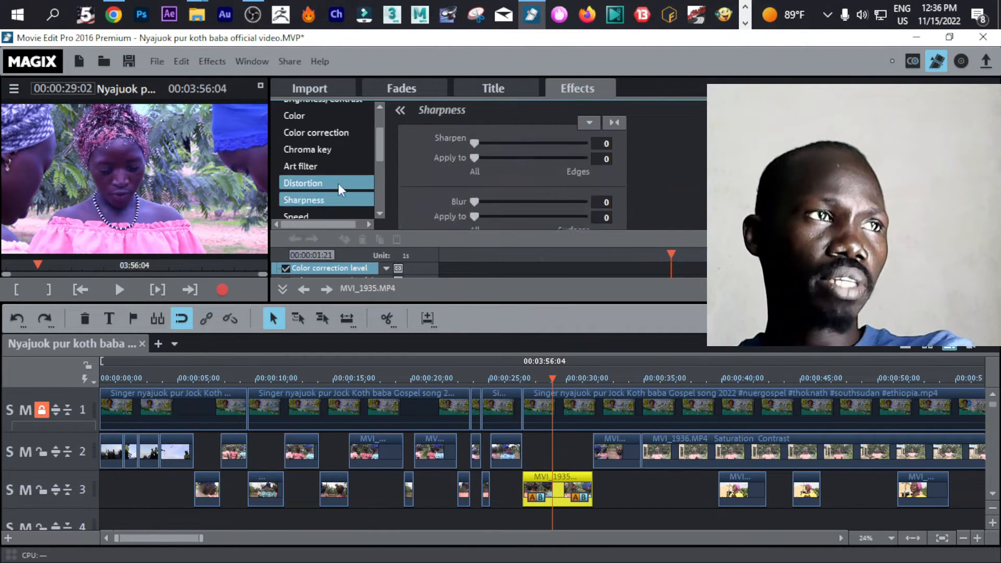
pyautogui.click(319, 162)
pyautogui.click(330, 149)
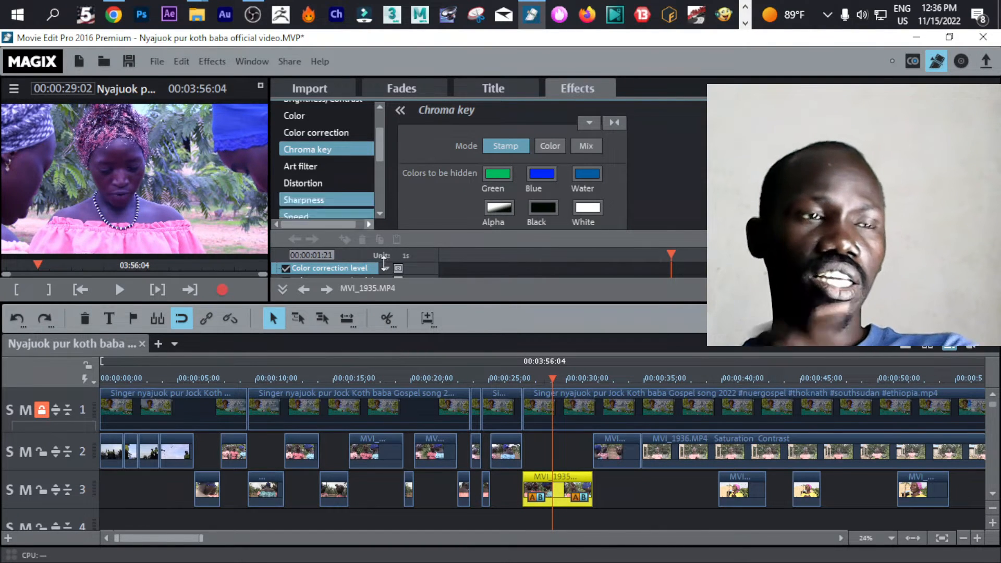
pyautogui.click(655, 525)
pyautogui.click(537, 498)
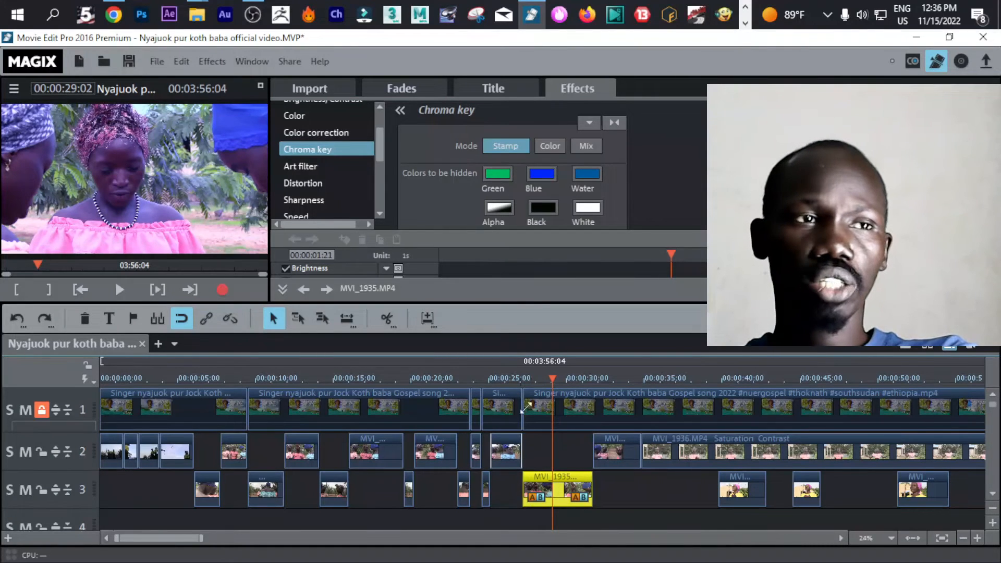
pyautogui.moveTo(550, 378)
pyautogui.mouseDown()
pyautogui.moveTo(574, 377)
pyautogui.moveTo(549, 378)
pyautogui.mouseUp()
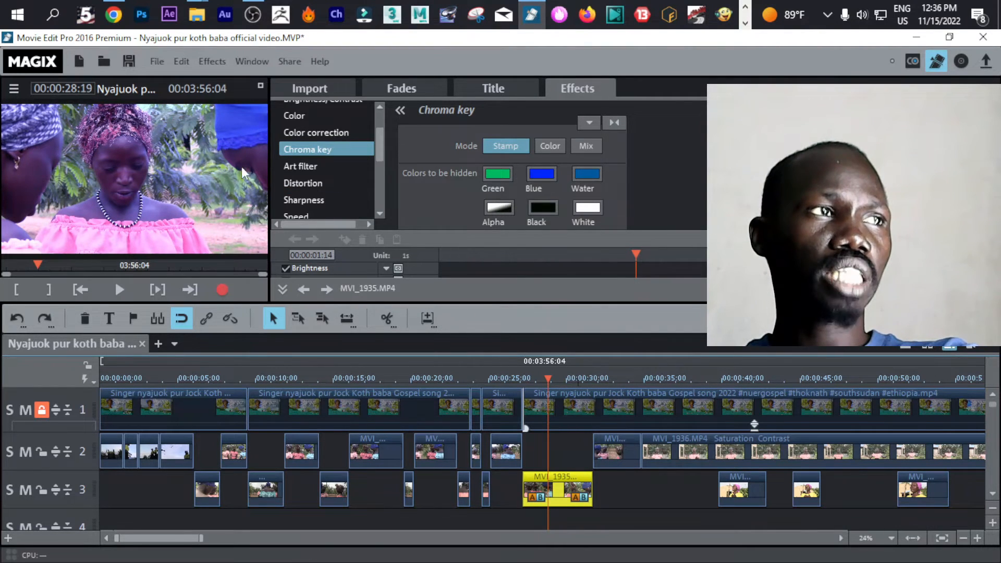
# Key out green in the clip with the Chroma key effect and lower the threshold to its minimum.
pyautogui.click(500, 171)
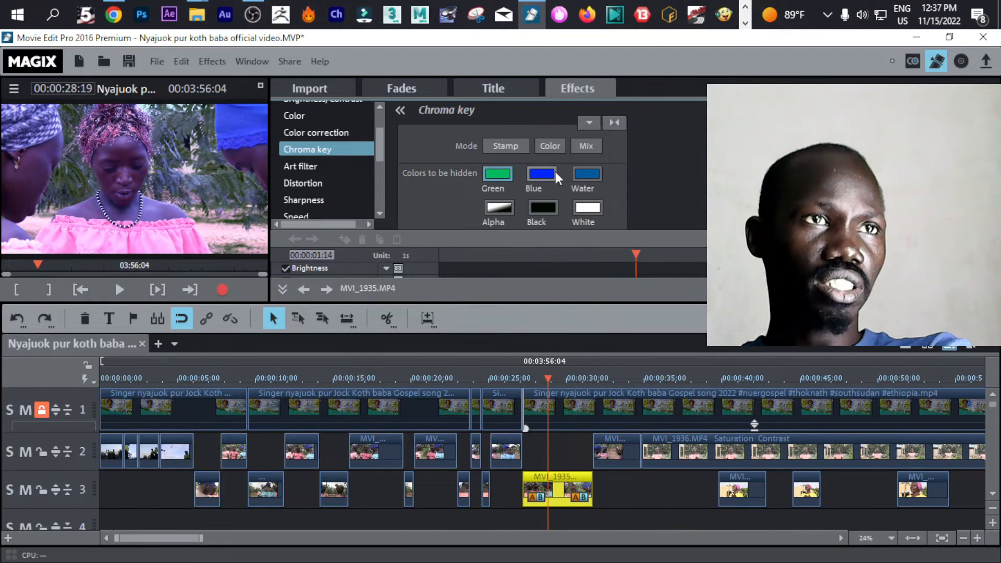
pyautogui.scroll(-3, 511, 167)
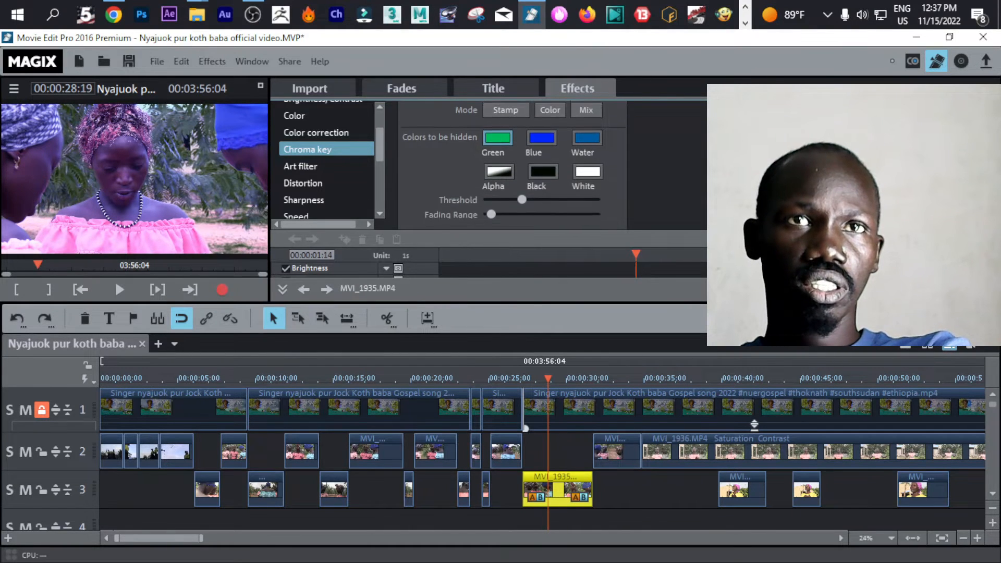
pyautogui.scroll(2, 511, 167)
pyautogui.scroll(1, 603, 142)
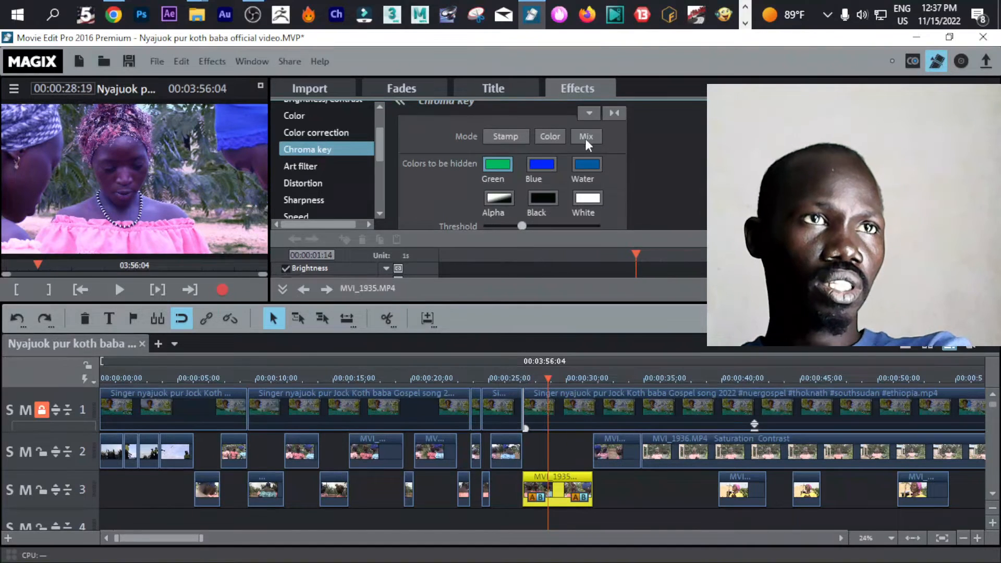
pyautogui.click(585, 137)
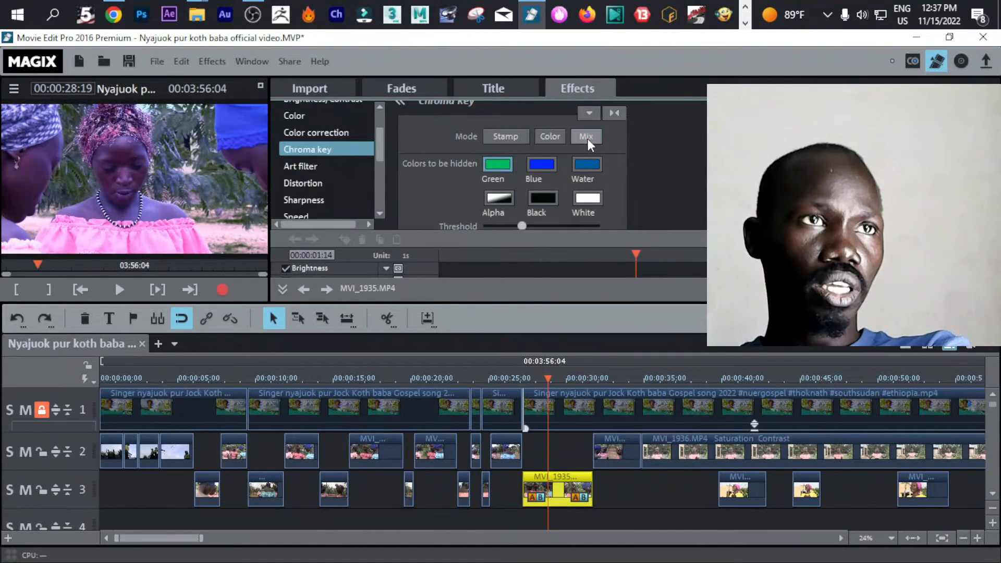
pyautogui.click(495, 165)
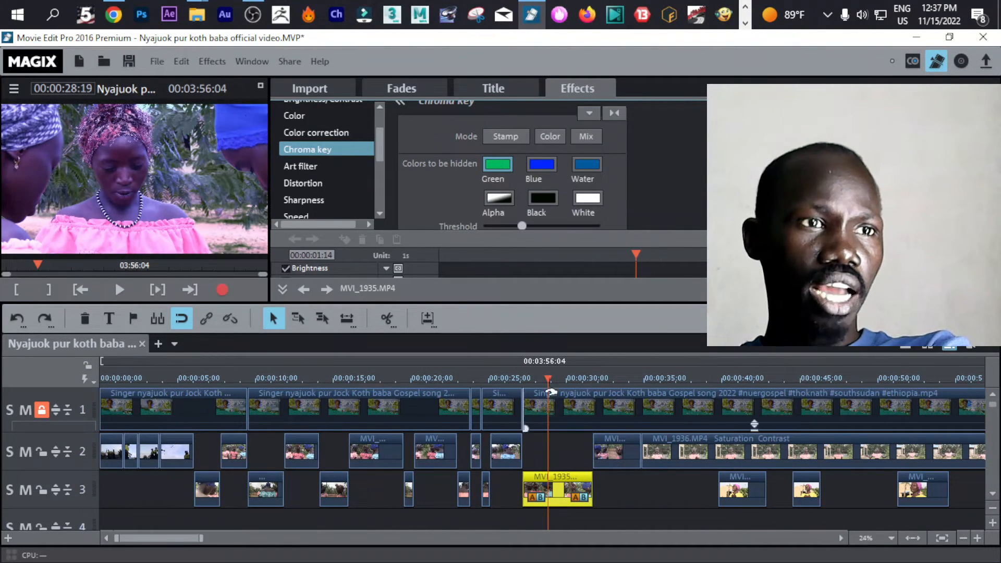
pyautogui.moveTo(546, 380)
pyautogui.mouseDown()
pyautogui.moveTo(584, 376)
pyautogui.moveTo(561, 378)
pyautogui.mouseUp()
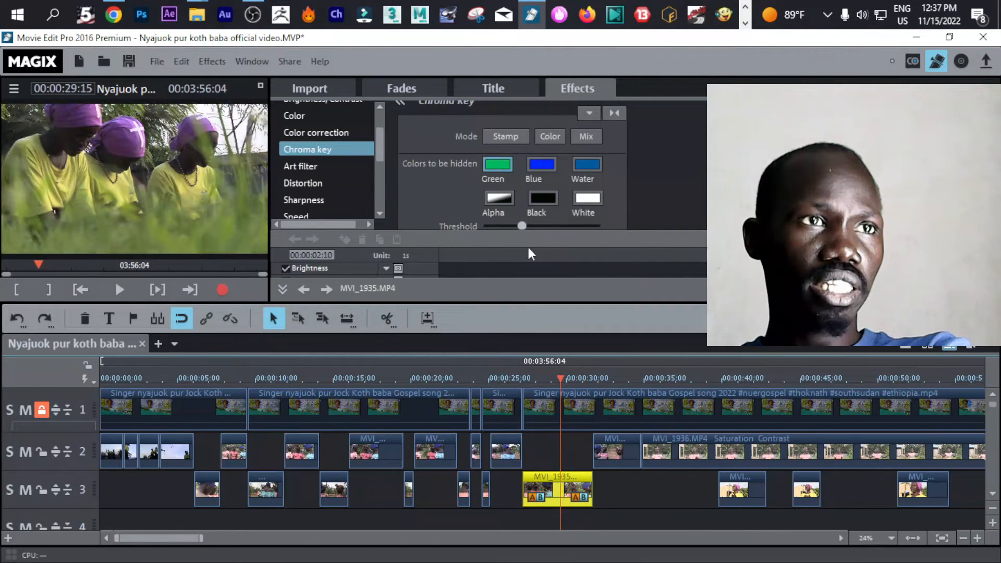
pyautogui.click(545, 375)
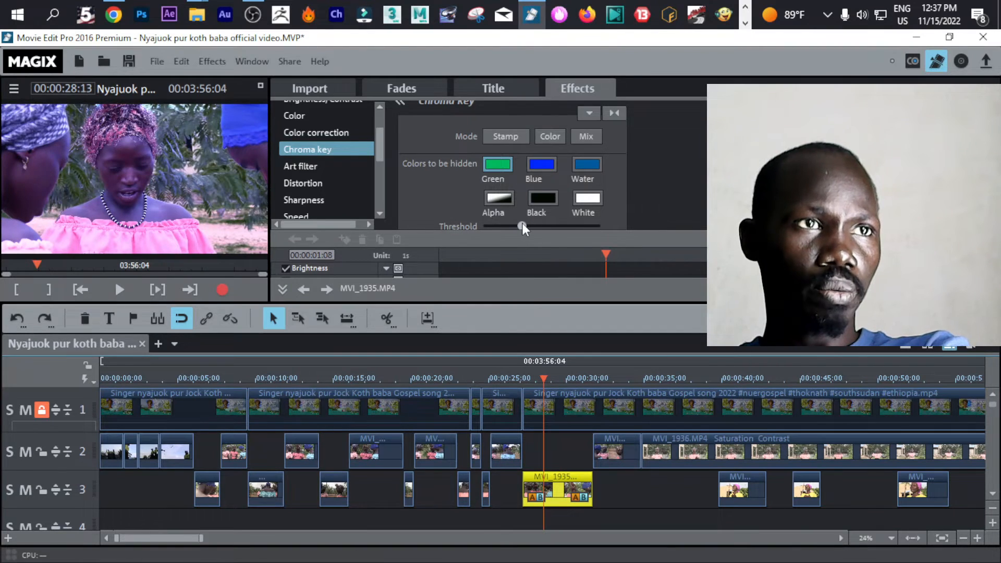
pyautogui.moveTo(522, 224); pyautogui.dragTo(471, 226)
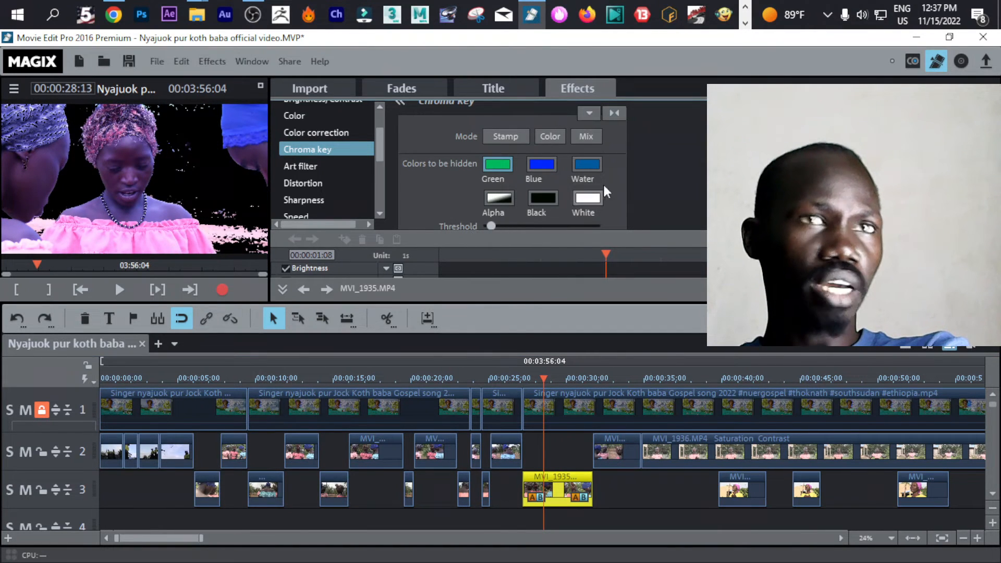
# Try a slightly higher chroma key threshold and return it to the minimum, keeping the video level at 100.
pyautogui.scroll(-3, 592, 204)
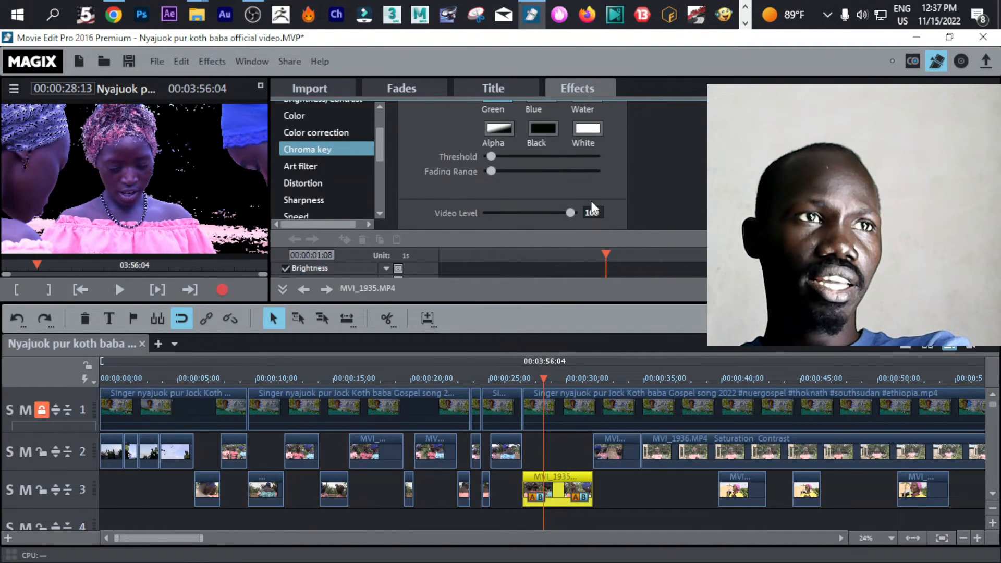
pyautogui.moveTo(491, 172); pyautogui.dragTo(504, 191)
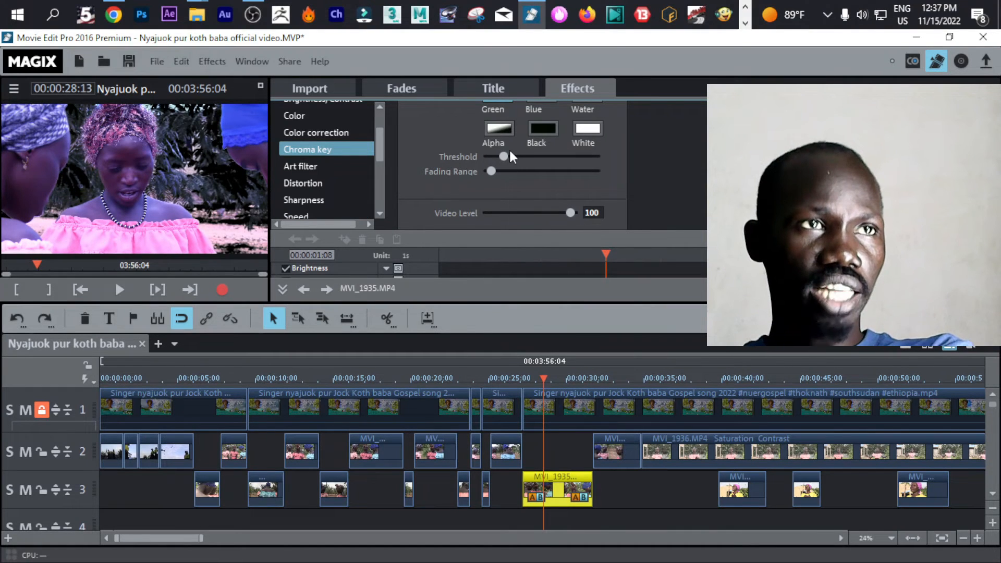
pyautogui.moveTo(572, 213)
pyautogui.mouseDown()
pyautogui.moveTo(518, 219)
pyautogui.moveTo(567, 206)
pyautogui.mouseUp()
pyautogui.moveTo(509, 154); pyautogui.dragTo(482, 155)
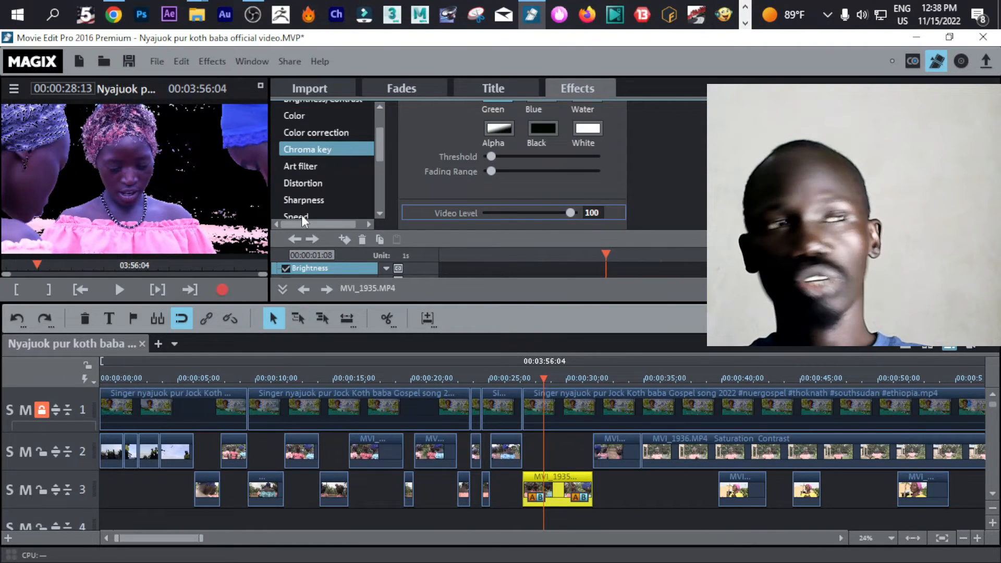
pyautogui.moveTo(490, 160)
pyautogui.mouseDown()
pyautogui.moveTo(560, 164)
pyautogui.moveTo(486, 164)
pyautogui.mouseUp()
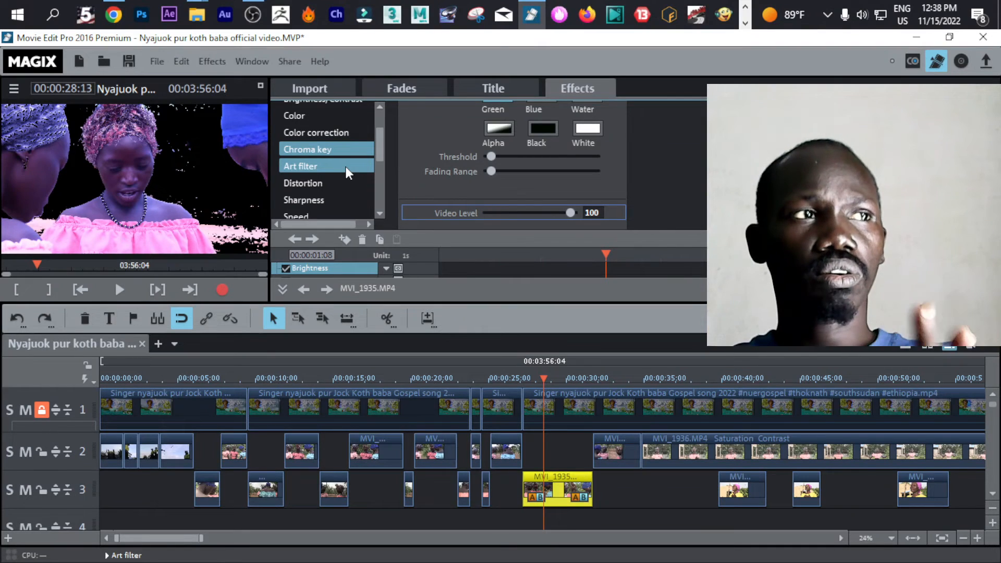
# Compare the keyed frame with the one at 00:00:29:15 and reset the clip's Chroma key effect.
pyautogui.scroll(2, 381, 121)
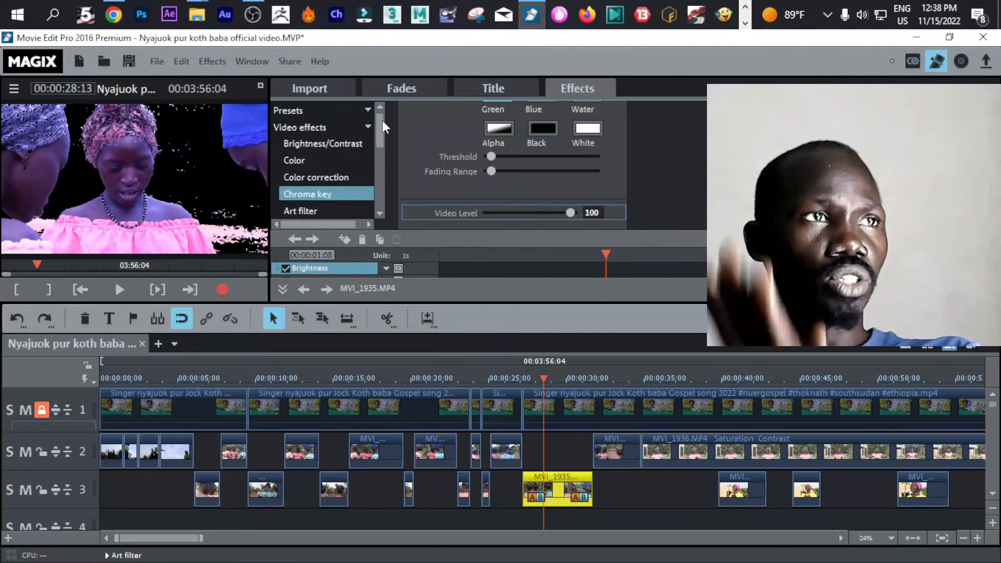
pyautogui.moveTo(383, 120); pyautogui.dragTo(382, 174)
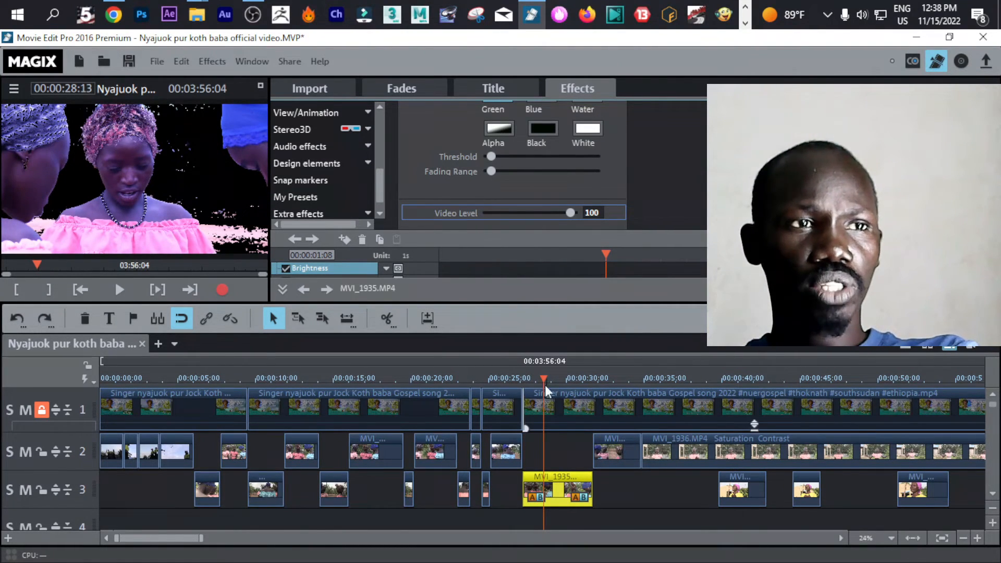
pyautogui.moveTo(544, 380)
pyautogui.mouseDown()
pyautogui.moveTo(525, 381)
pyautogui.moveTo(571, 383)
pyautogui.moveTo(515, 390)
pyautogui.moveTo(561, 372)
pyautogui.mouseUp()
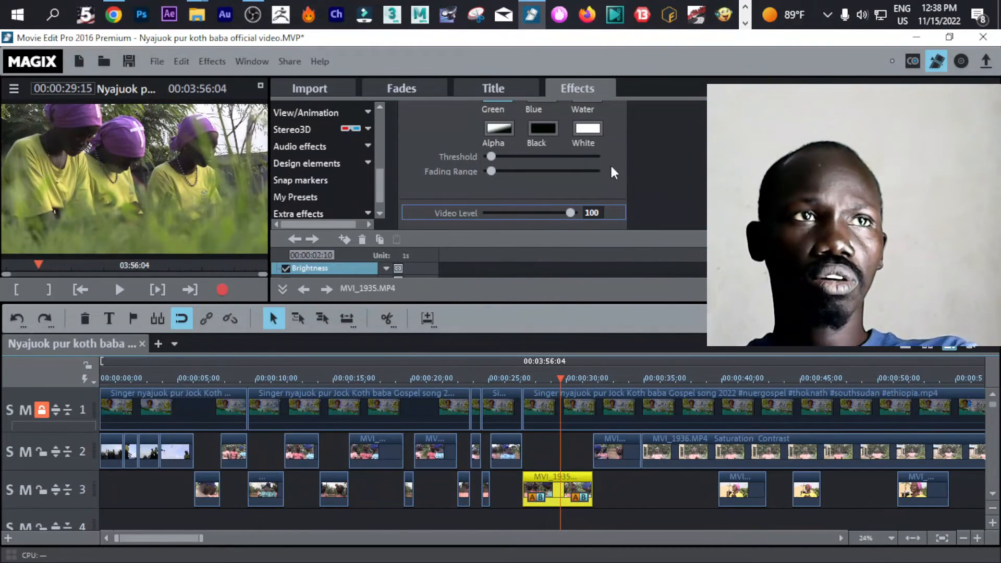
pyautogui.click(538, 381)
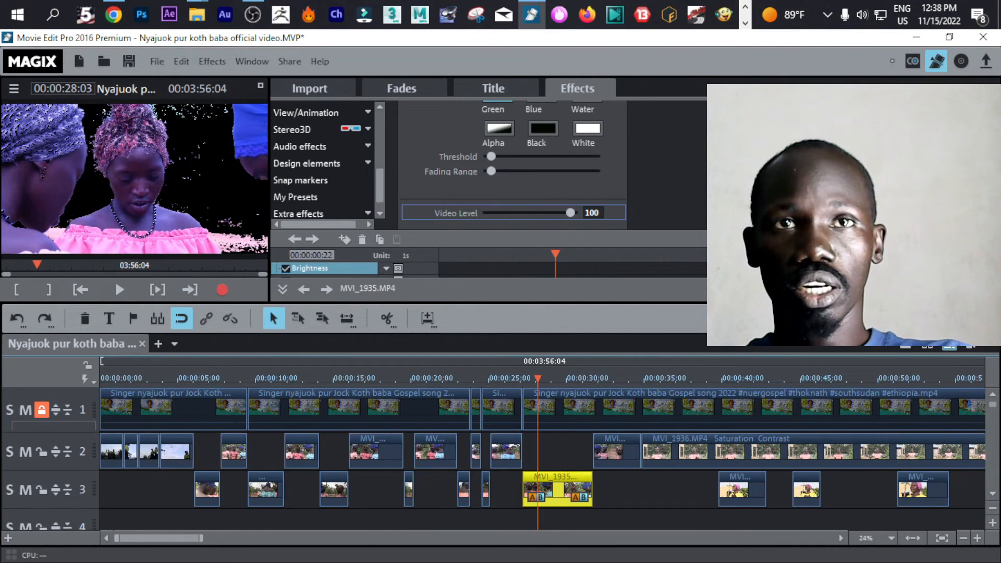
pyautogui.moveTo(994, 186); pyautogui.dragTo(994, 142)
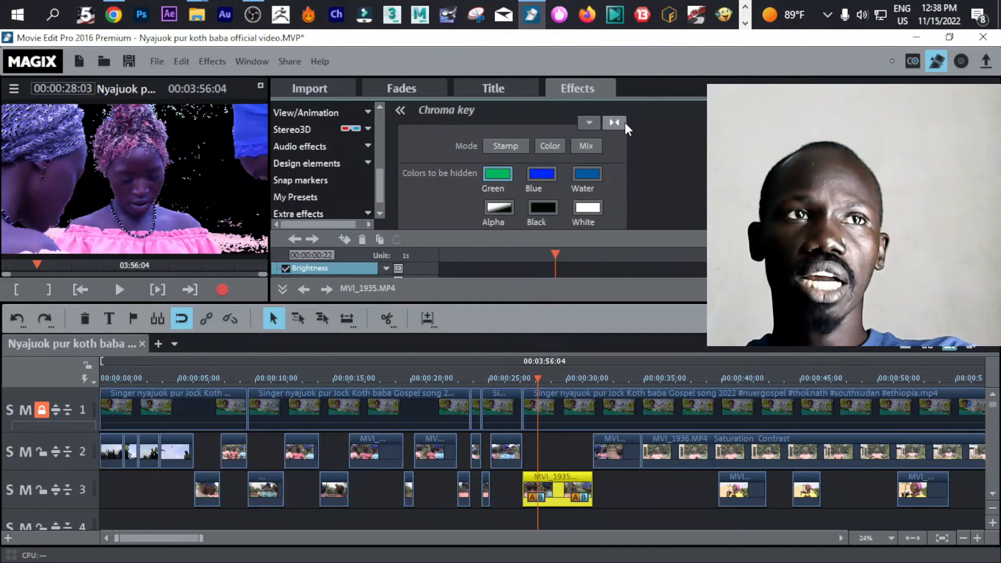
pyautogui.click(624, 122)
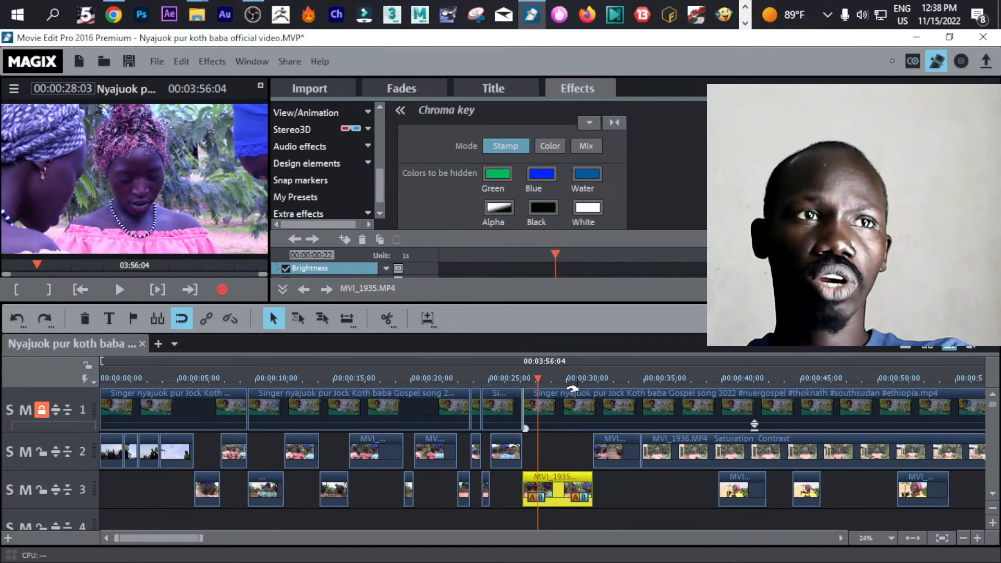
# Reset the clip's Color effect and its Brightness/Contrast effect to their default values.
pyautogui.click(555, 380)
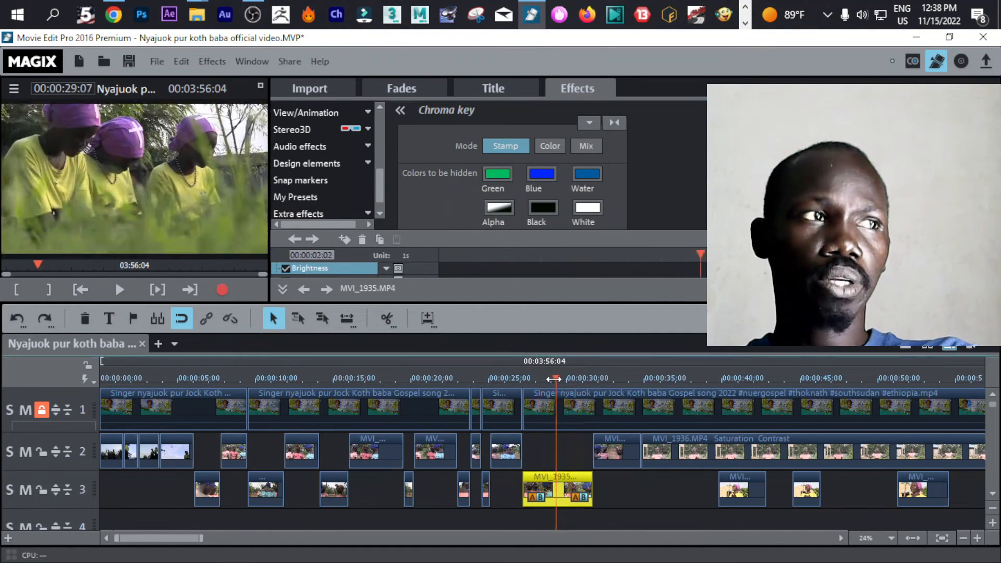
pyautogui.click(560, 379)
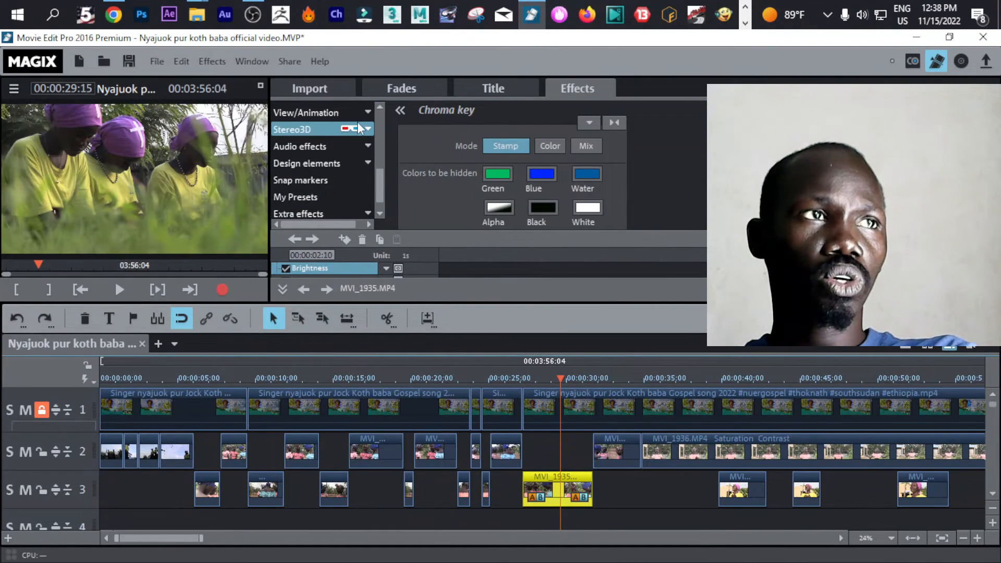
pyautogui.scroll(3, 379, 114)
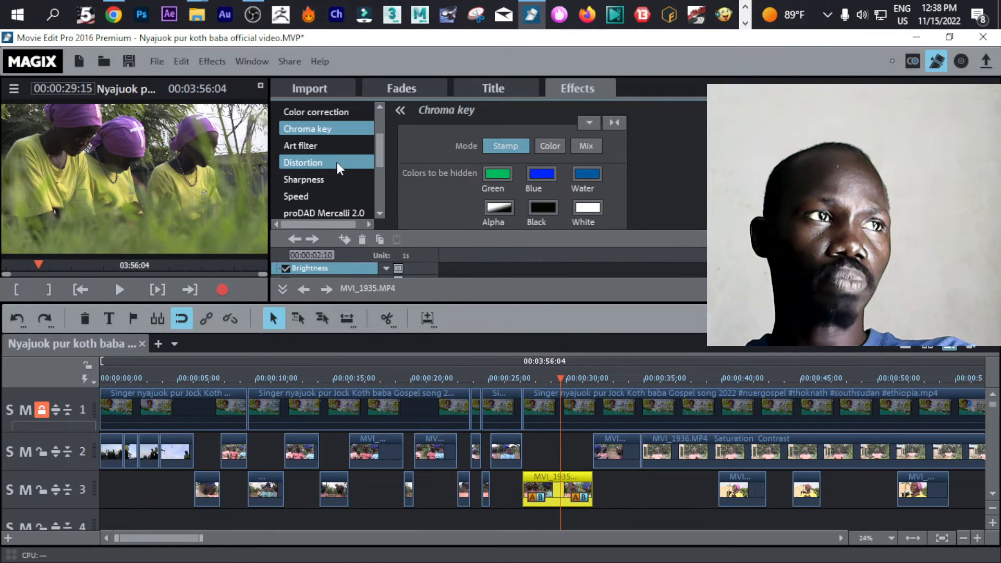
pyautogui.moveTo(384, 137); pyautogui.dragTo(384, 123)
pyautogui.click(330, 149)
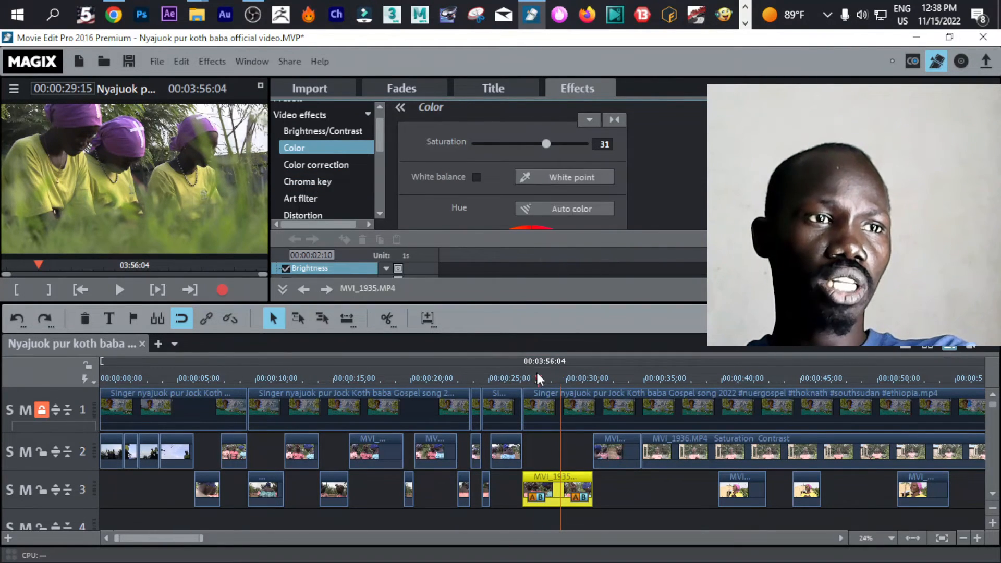
pyautogui.click(538, 376)
pyautogui.click(610, 121)
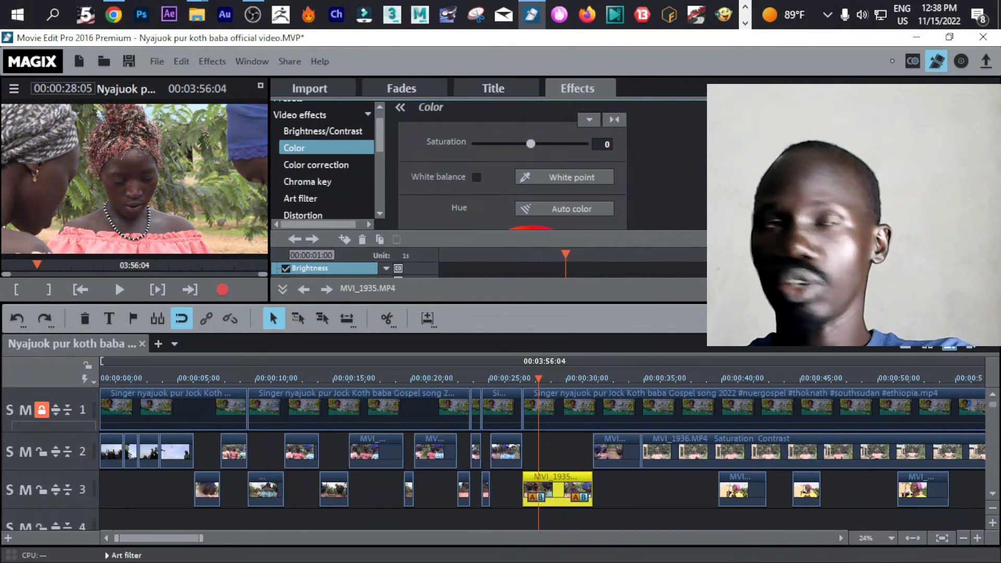
pyautogui.click(339, 135)
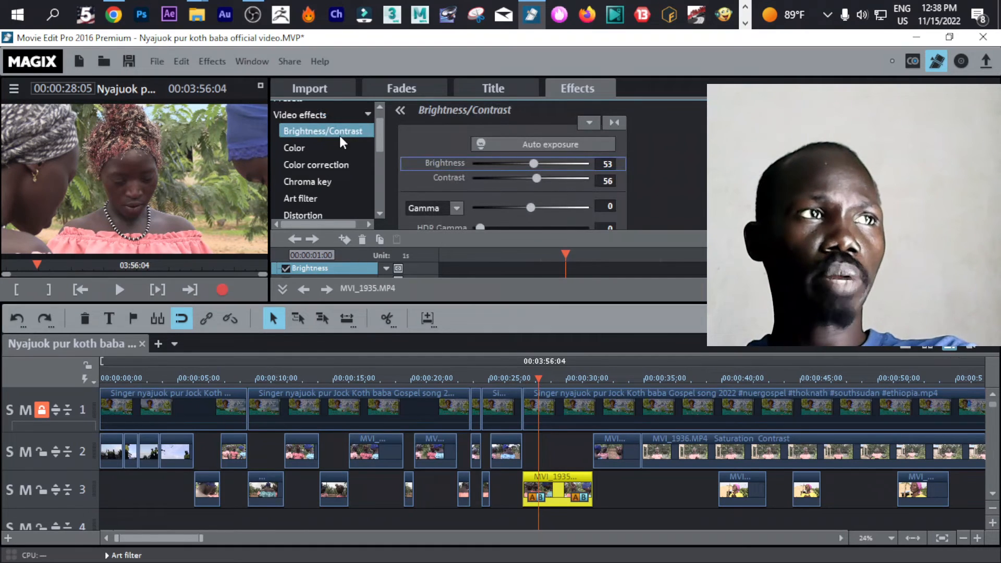
pyautogui.click(614, 123)
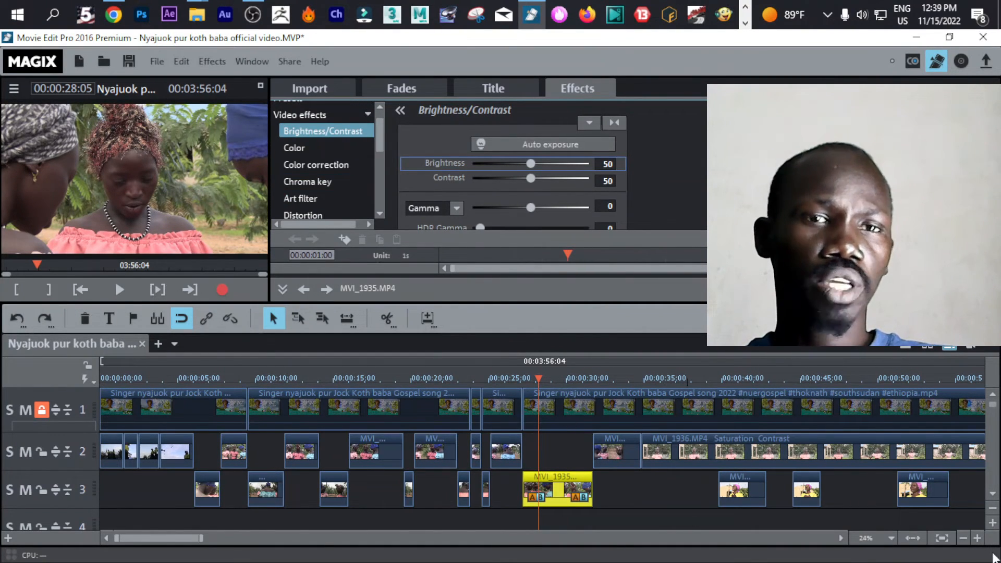
# Deselect the clip and fit the entire movie into the timeline view.
pyautogui.click(967, 537)
pyautogui.click(967, 537)
pyautogui.click(967, 537)
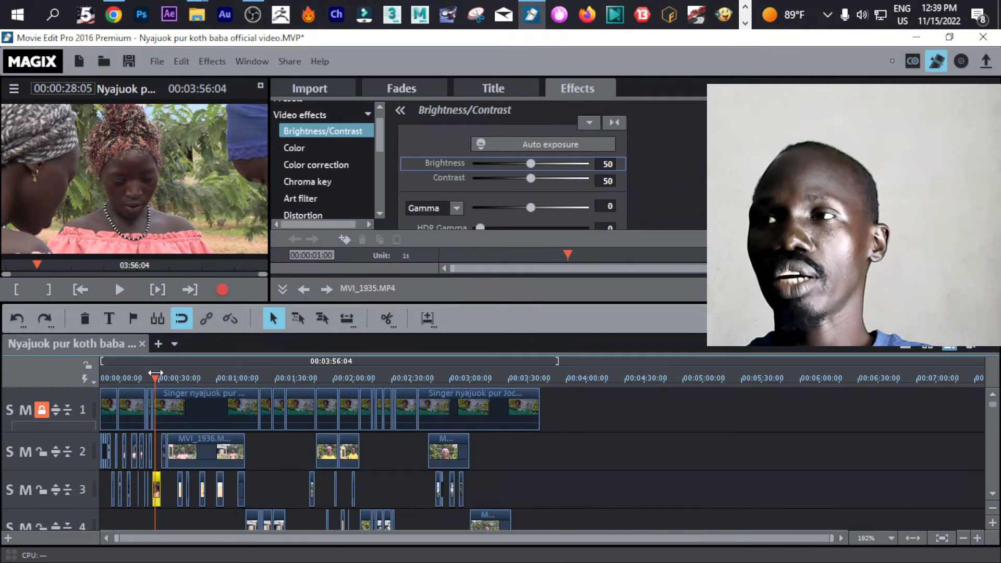
pyautogui.click(670, 458)
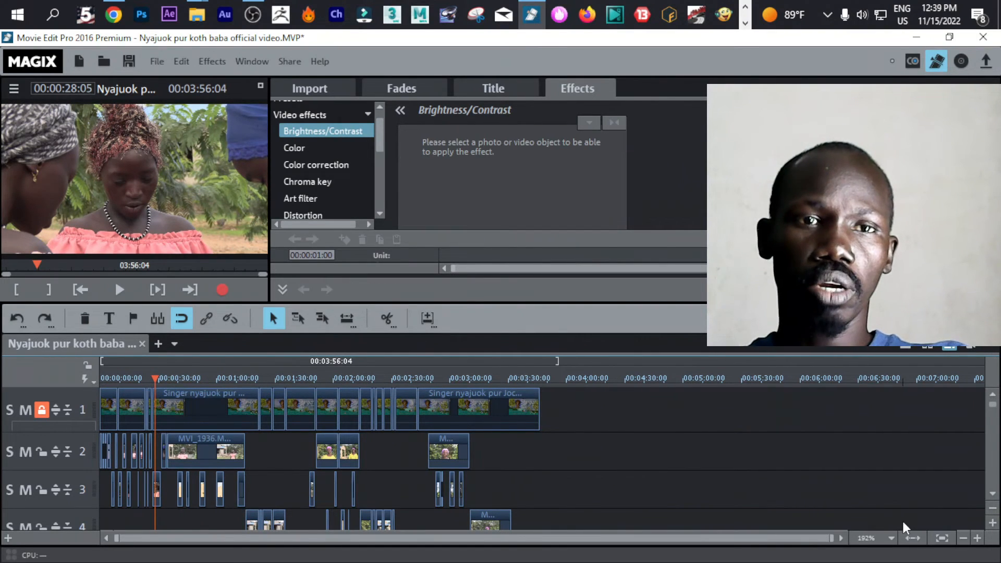
pyautogui.click(914, 538)
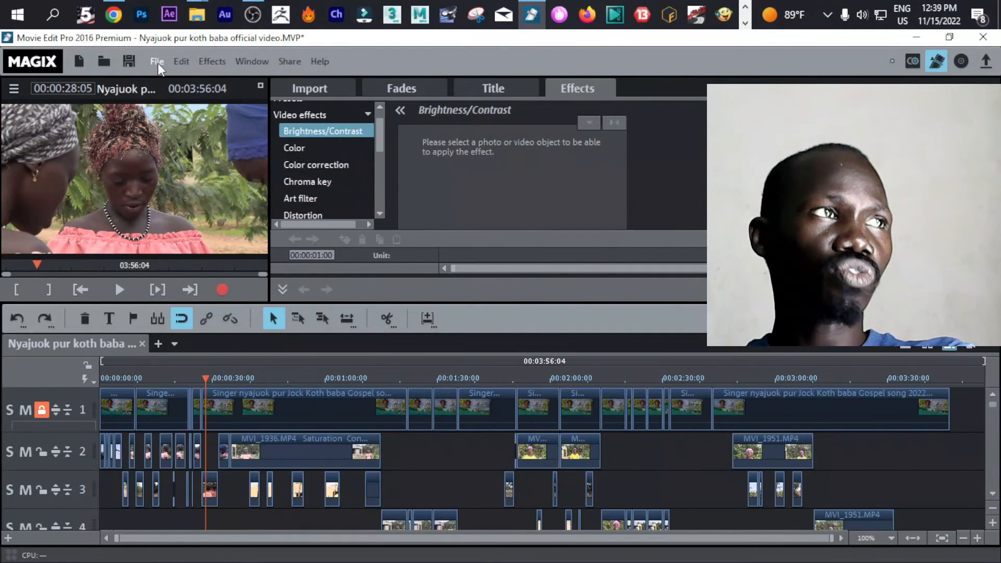
# Start an MPEG-4 export of the movie, creating the missing destination folder and keeping the proposed file name there.
pyautogui.click(157, 61)
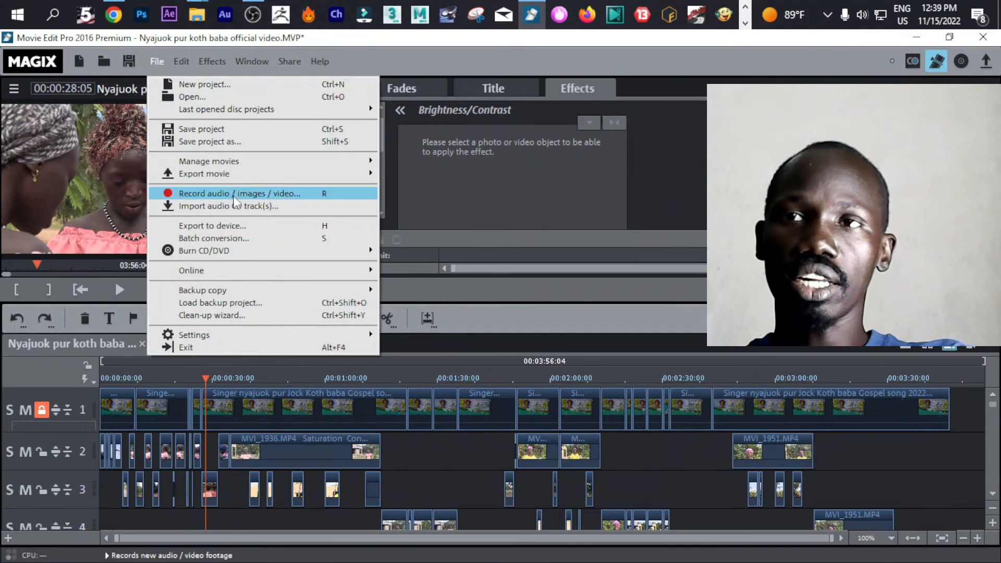
pyautogui.moveTo(251, 173)
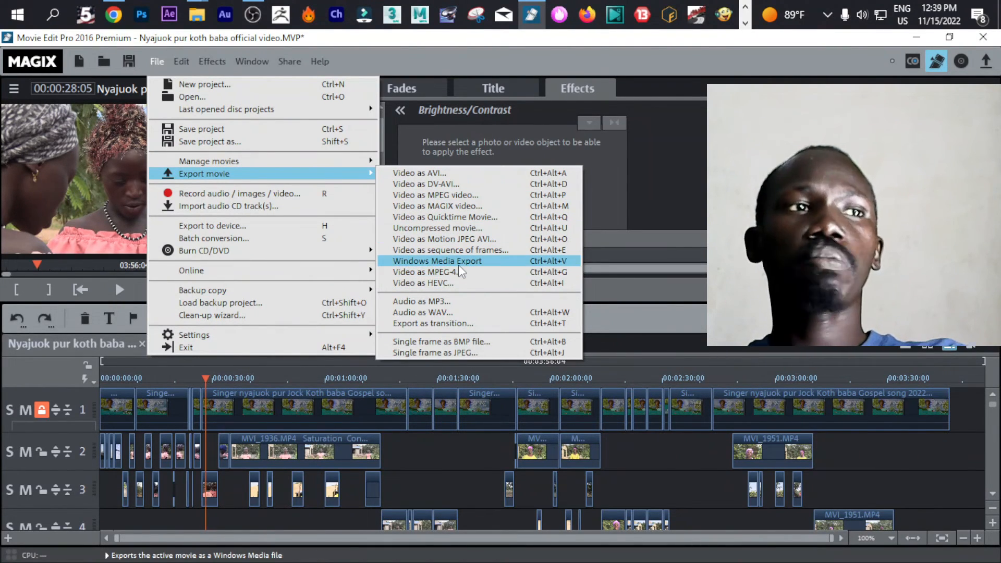
pyautogui.click(447, 273)
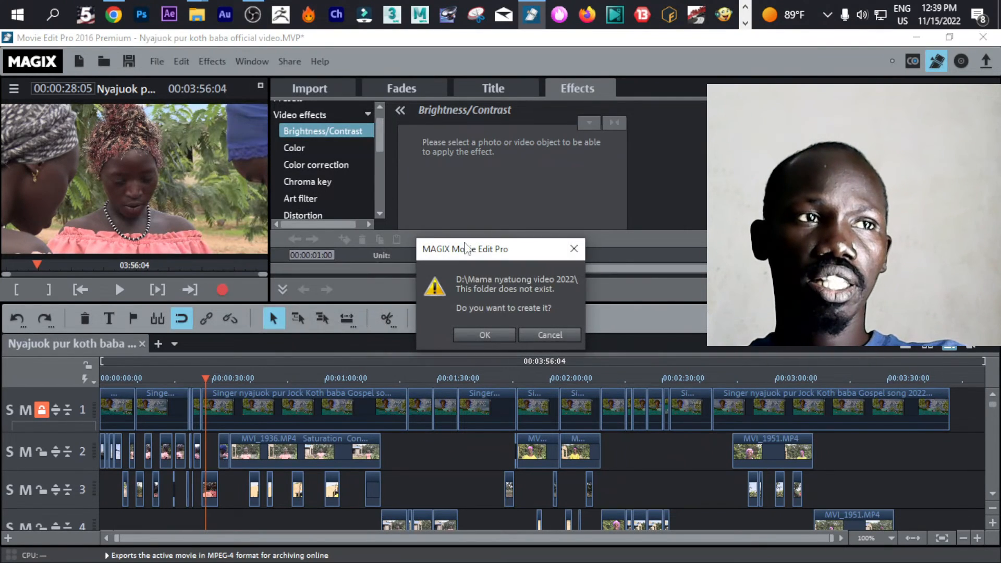
pyautogui.click(502, 334)
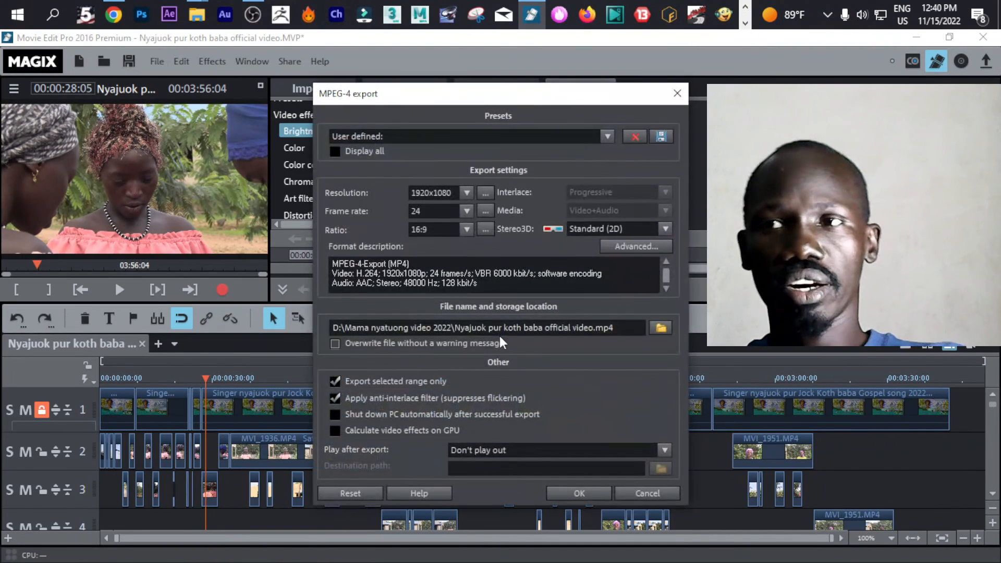
pyautogui.click(661, 327)
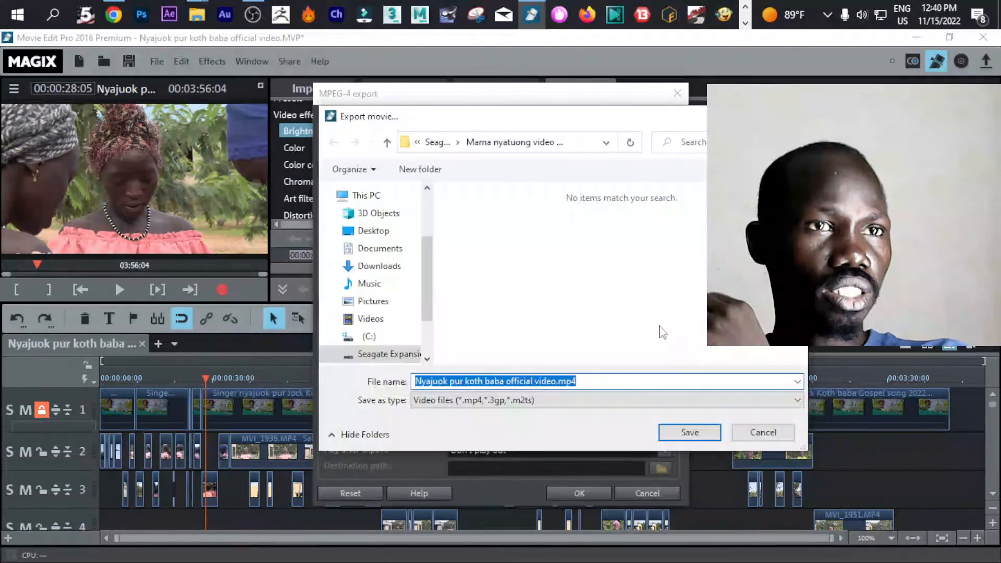
pyautogui.click(689, 432)
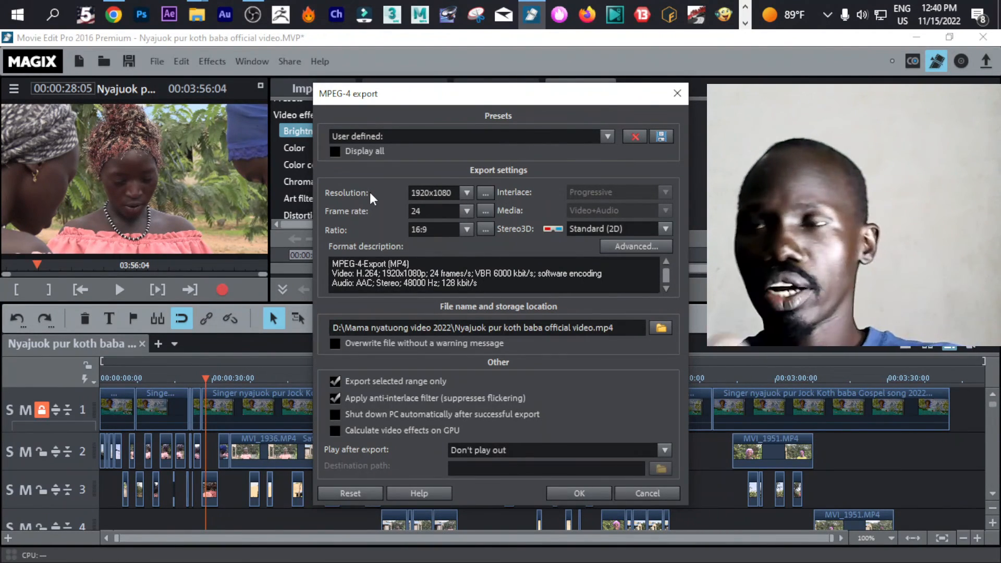
# Display all export presets and choose MP4 FullHD 1920x1080 23.976p for the MPEG-4 export.
pyautogui.click(371, 136)
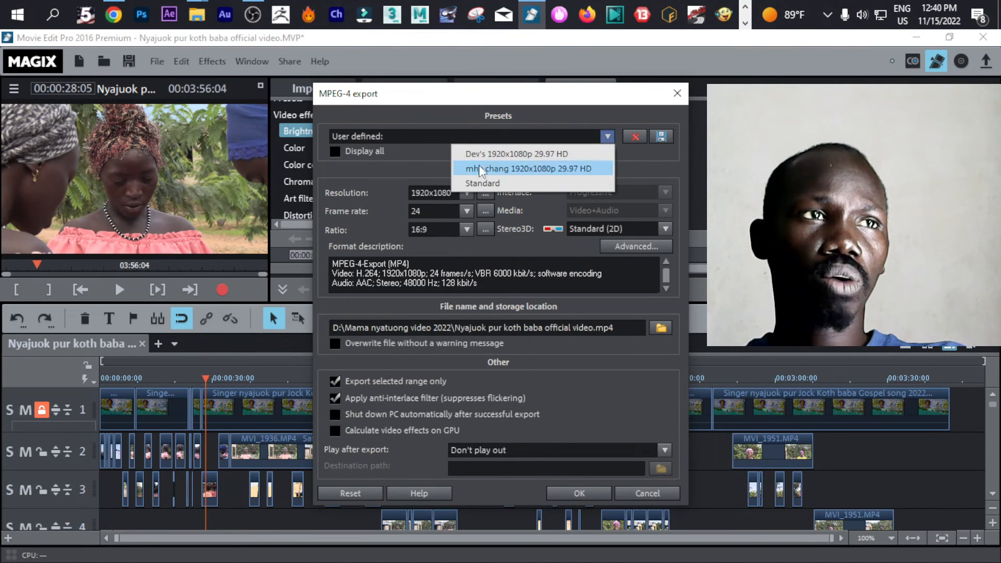
pyautogui.click(343, 151)
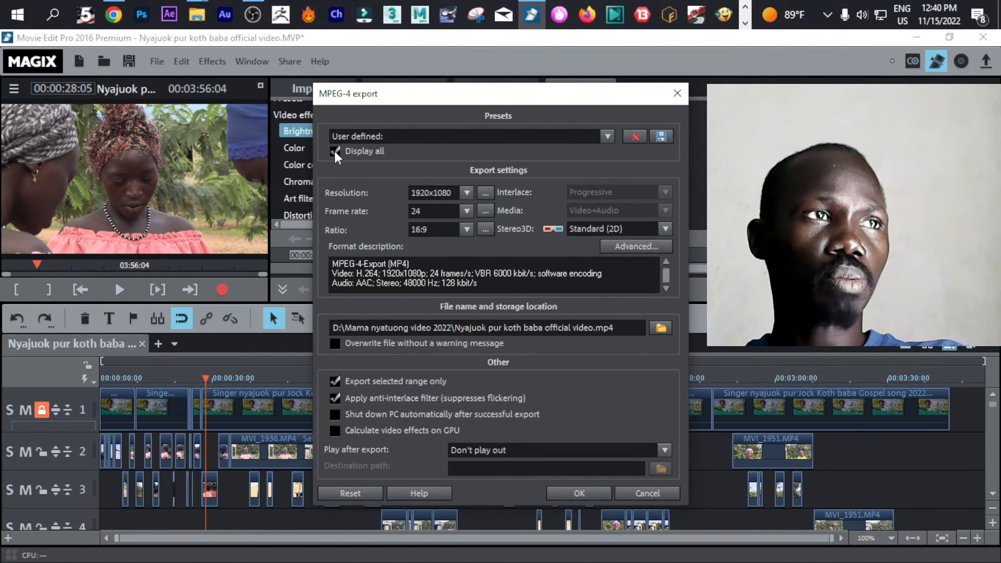
pyautogui.click(504, 133)
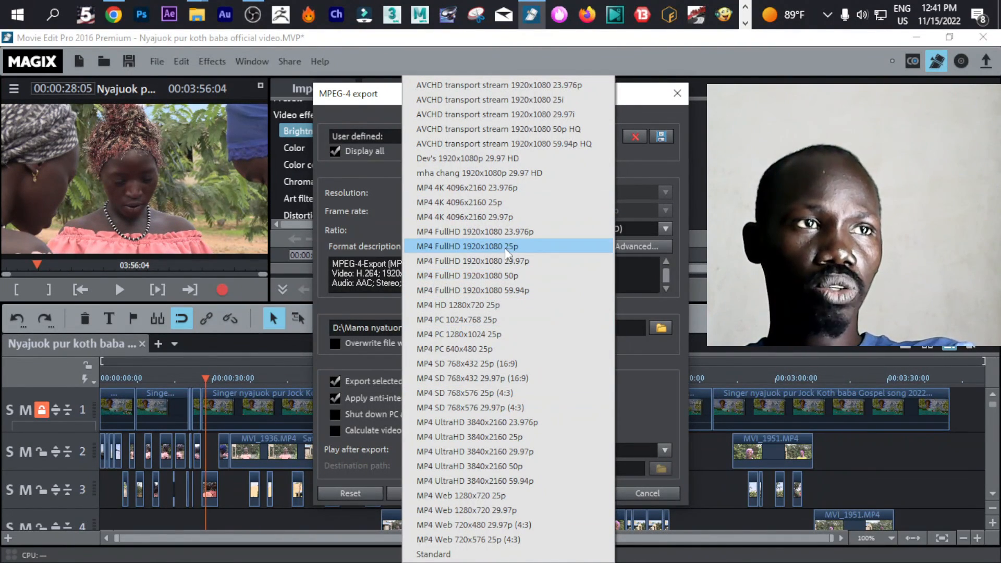
pyautogui.click(512, 232)
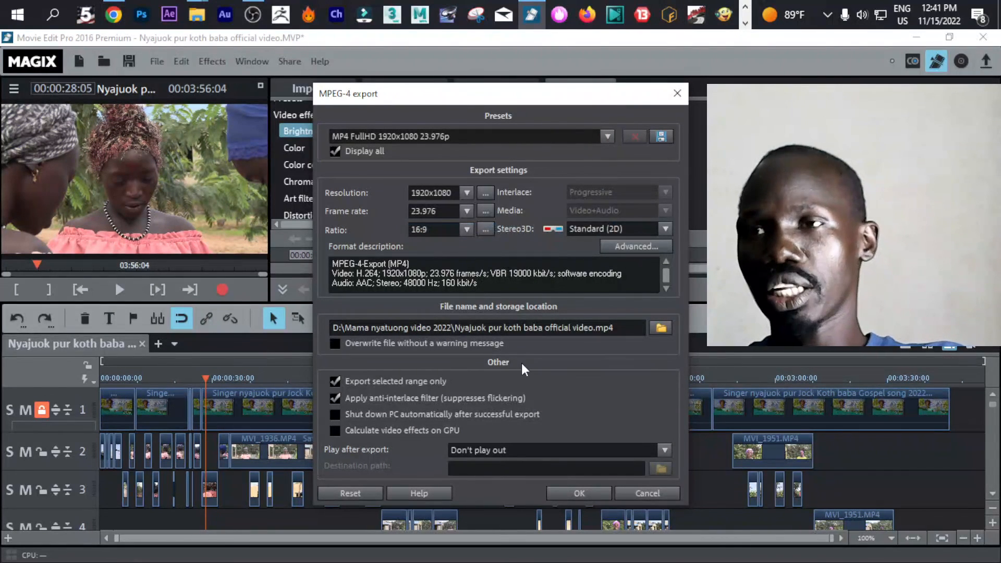